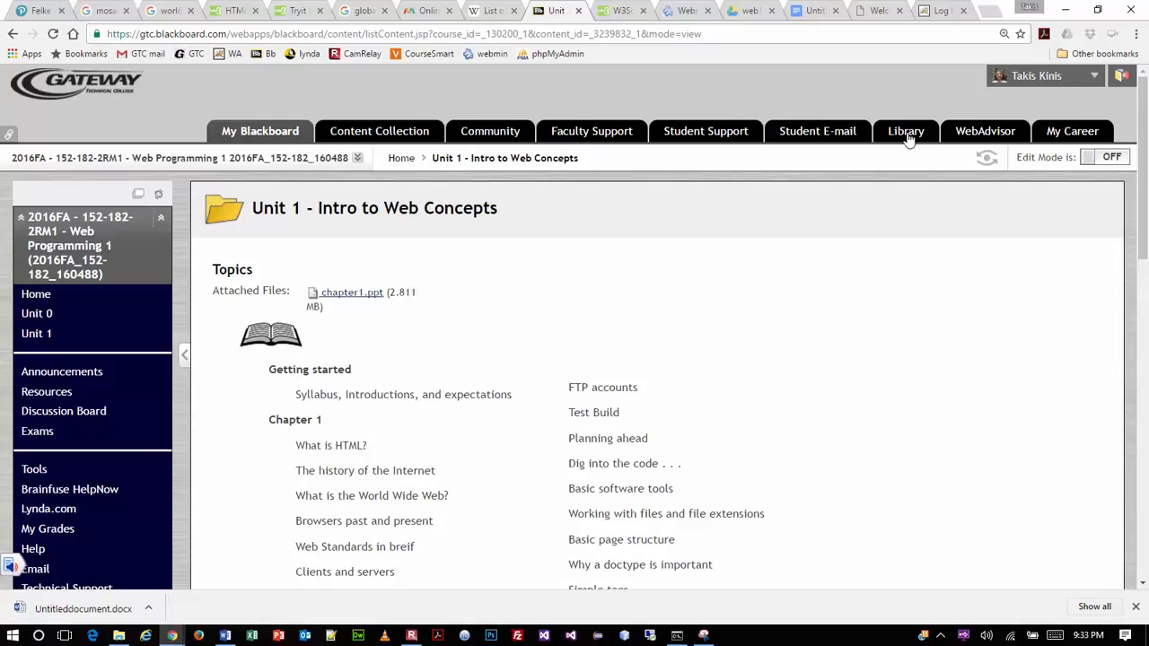
Open the Kronos web server's home page at kronos.gtc.edu in a new browser tab.
click(992, 14)
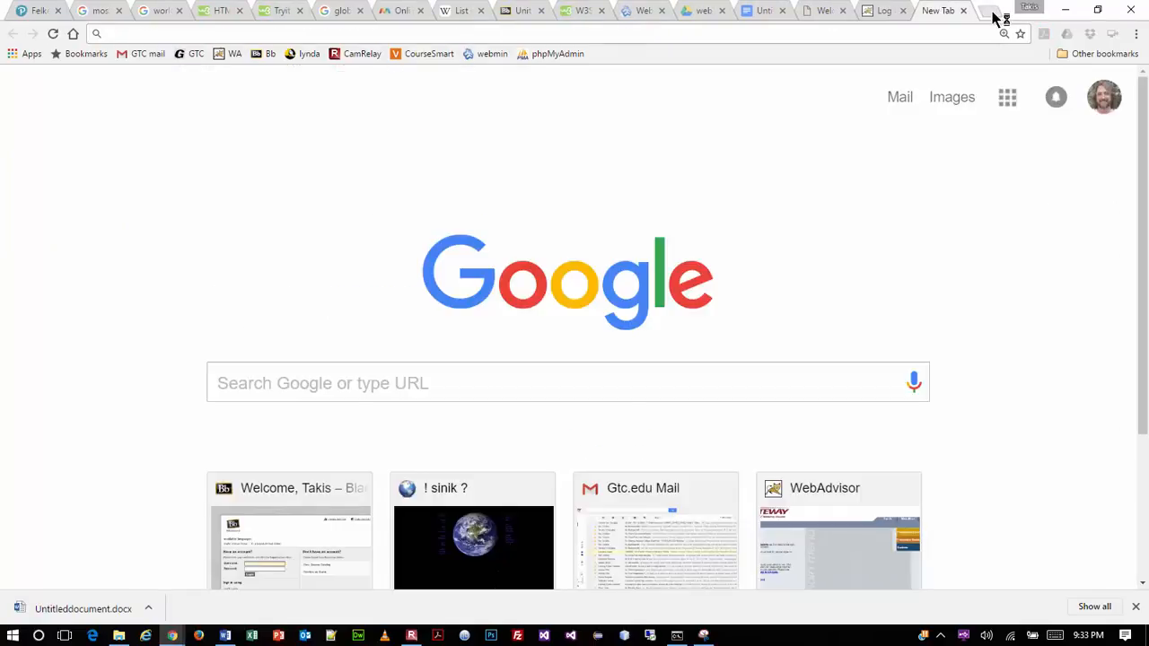
text(kronos.gtc.edu)
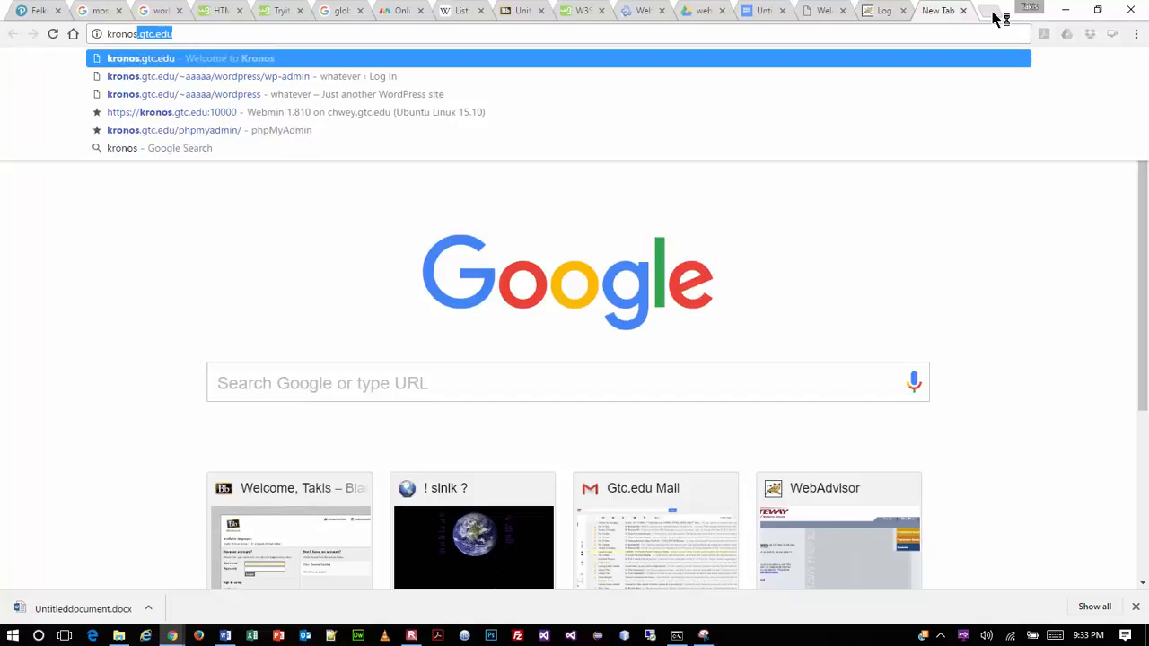
key(Return)
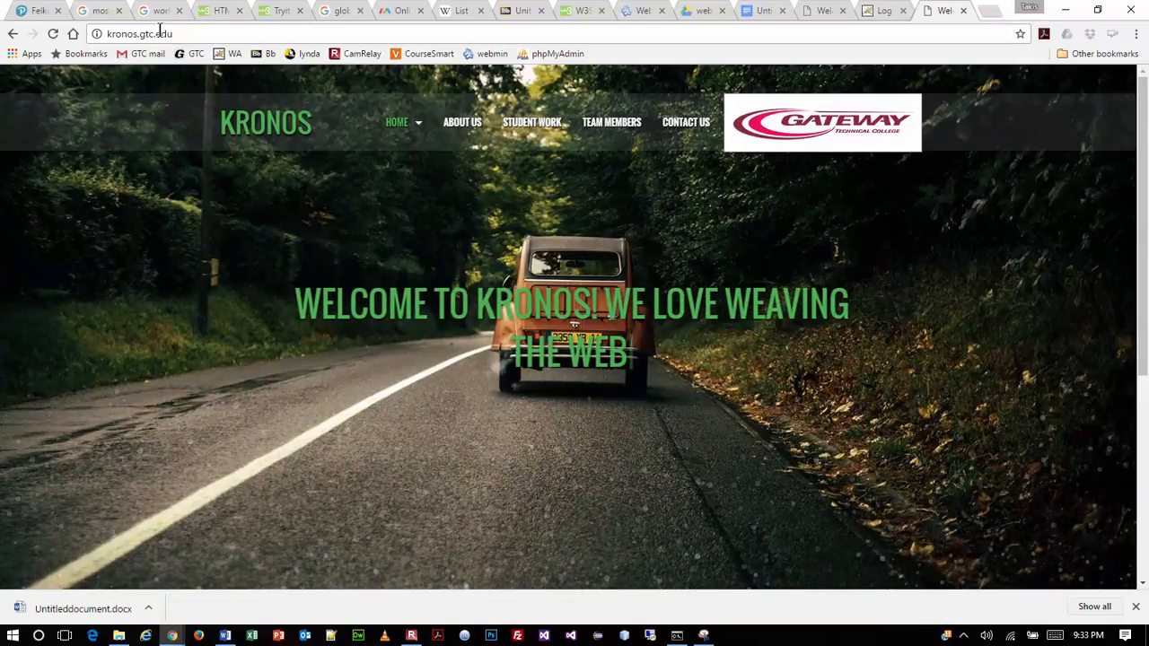
click(170, 35)
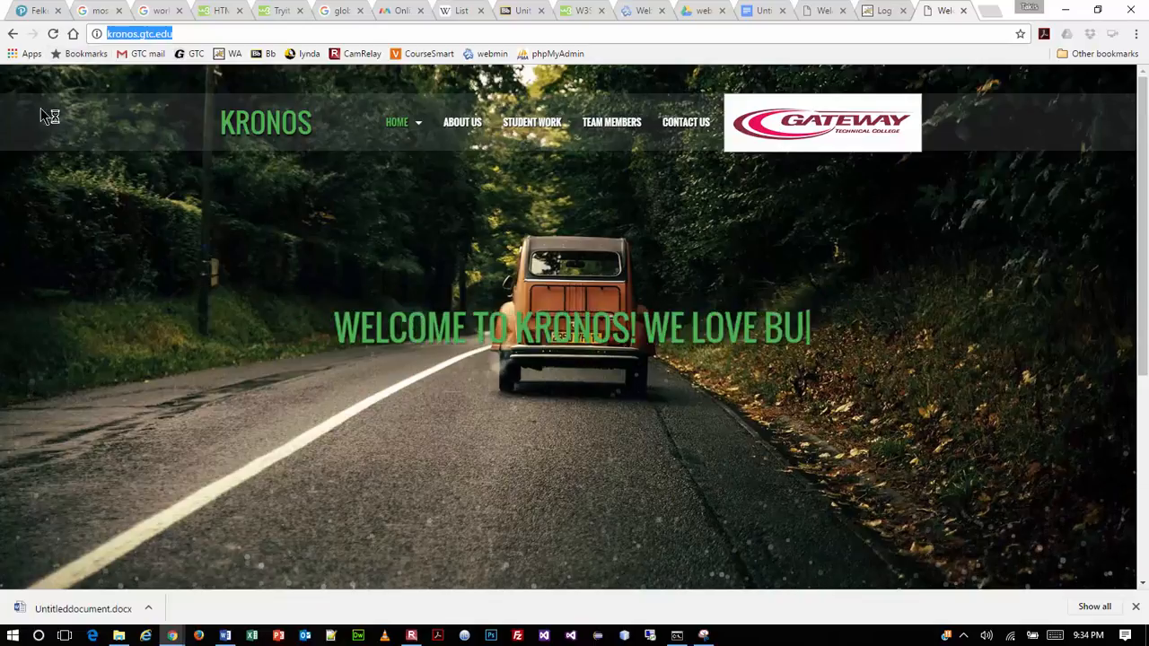
key(alt+Tab)
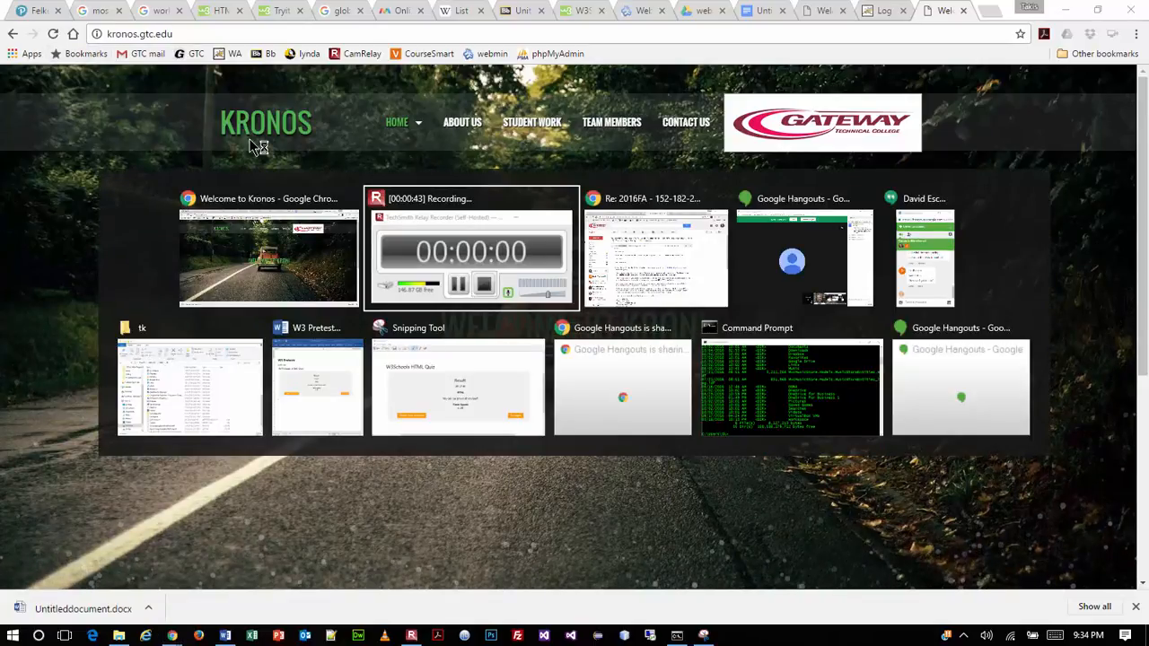
key(alt+Tab)
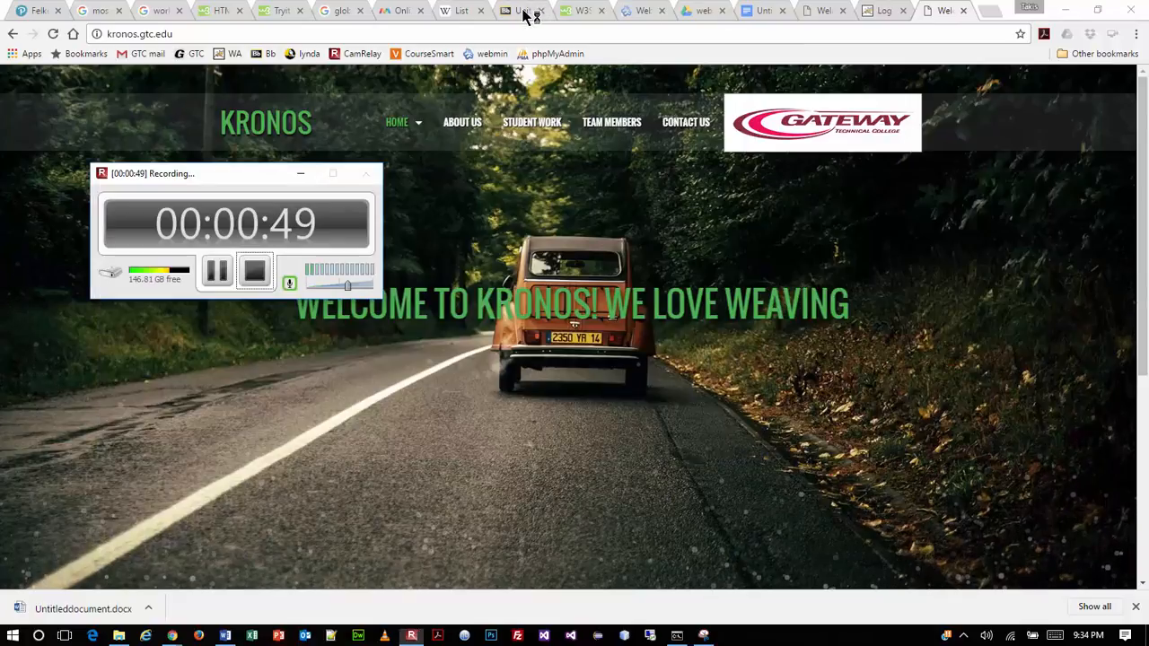
Return to the Blackboard Web Programming 1 course and open its Resources page.
click(529, 13)
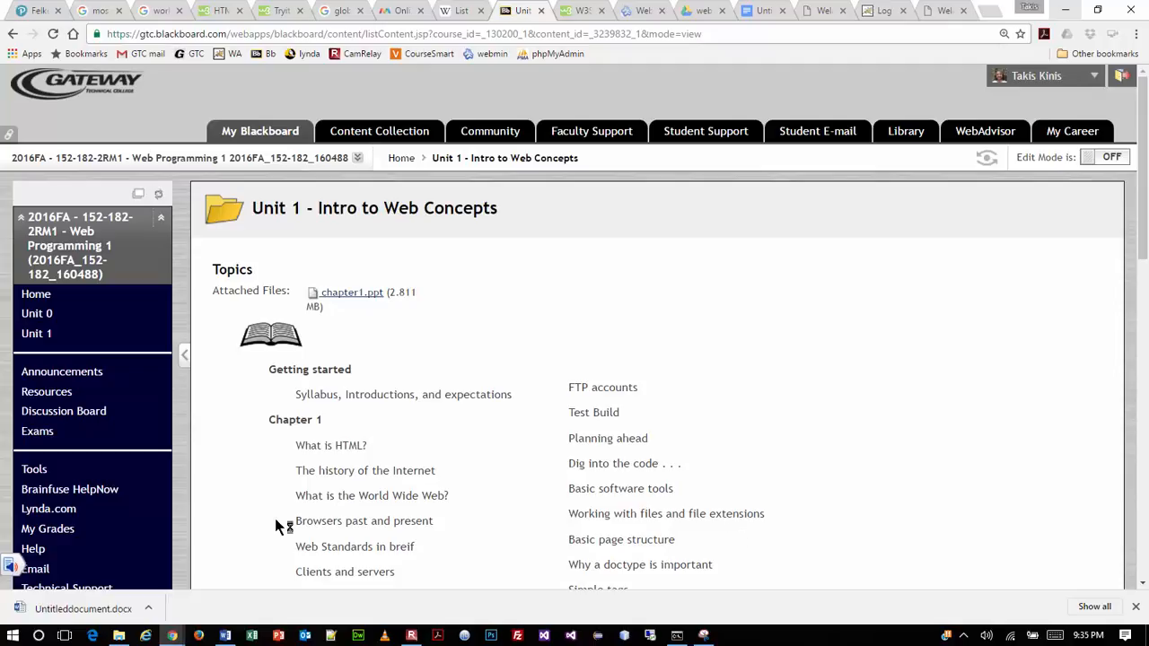
click(63, 396)
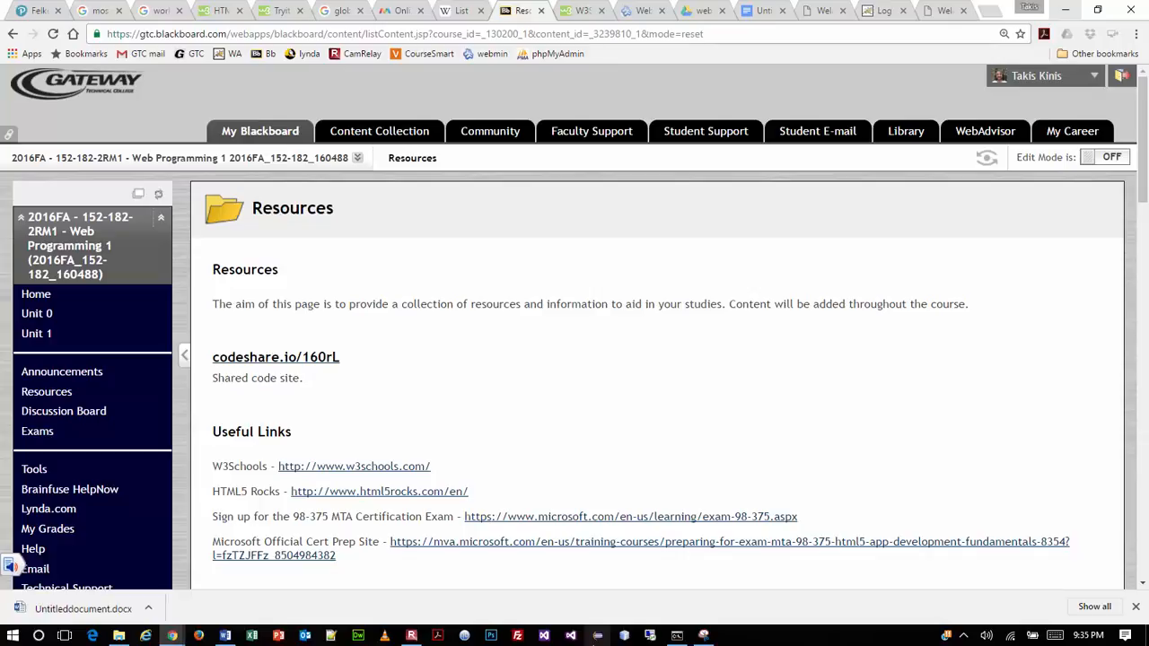
click(119, 635)
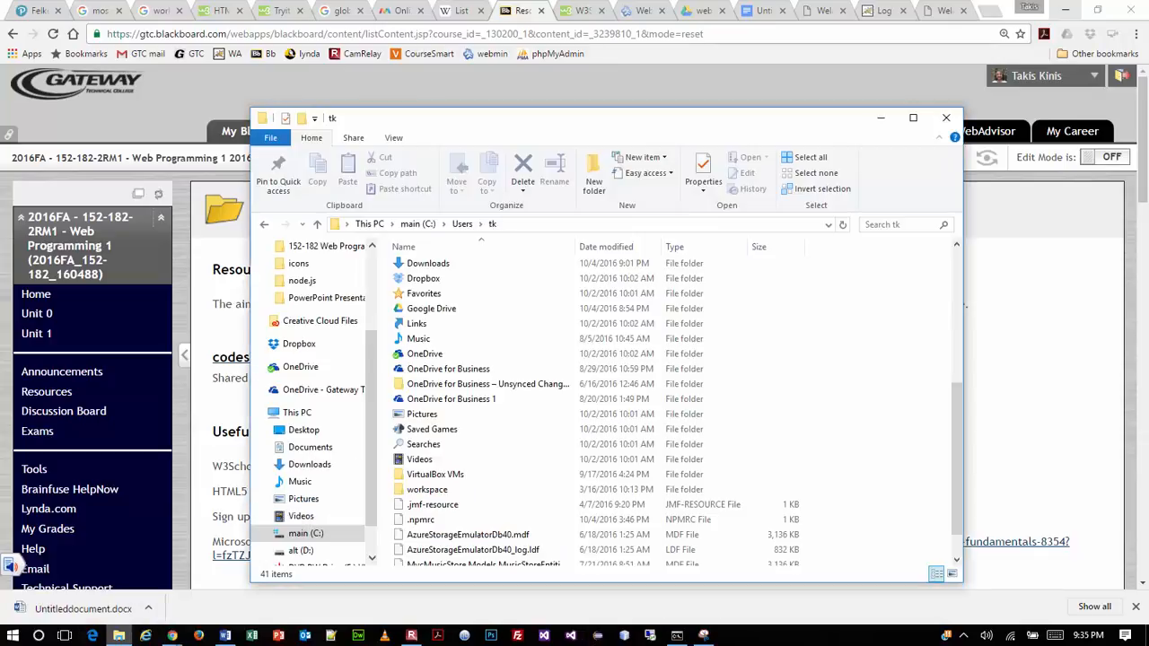
click(566, 224)
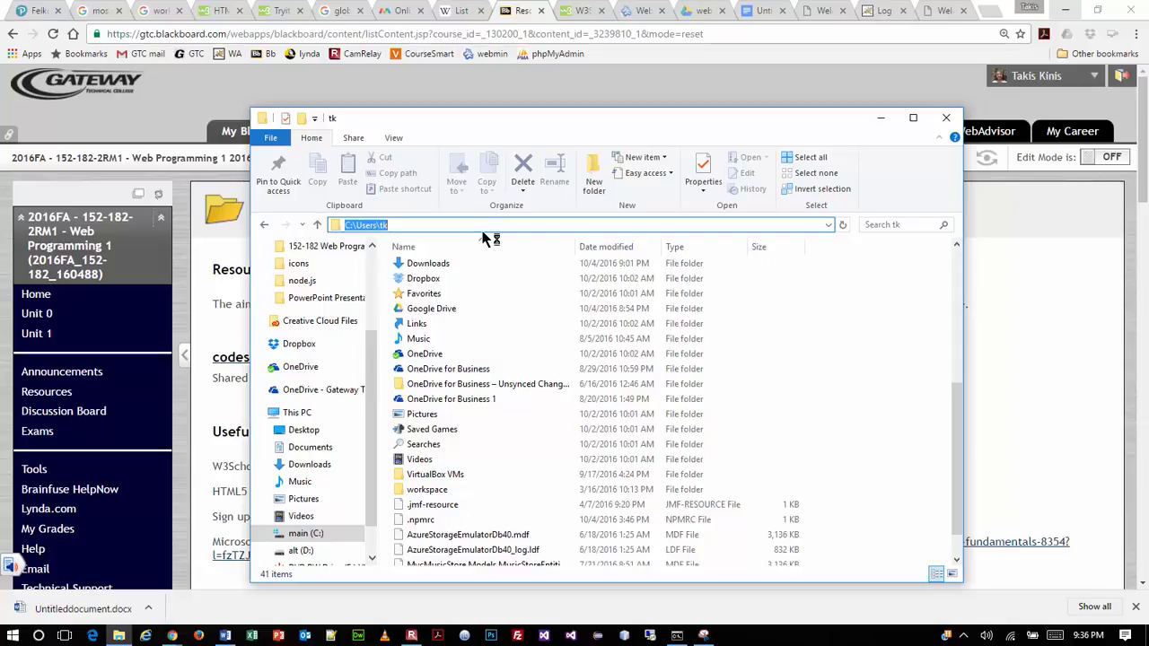
click(946, 117)
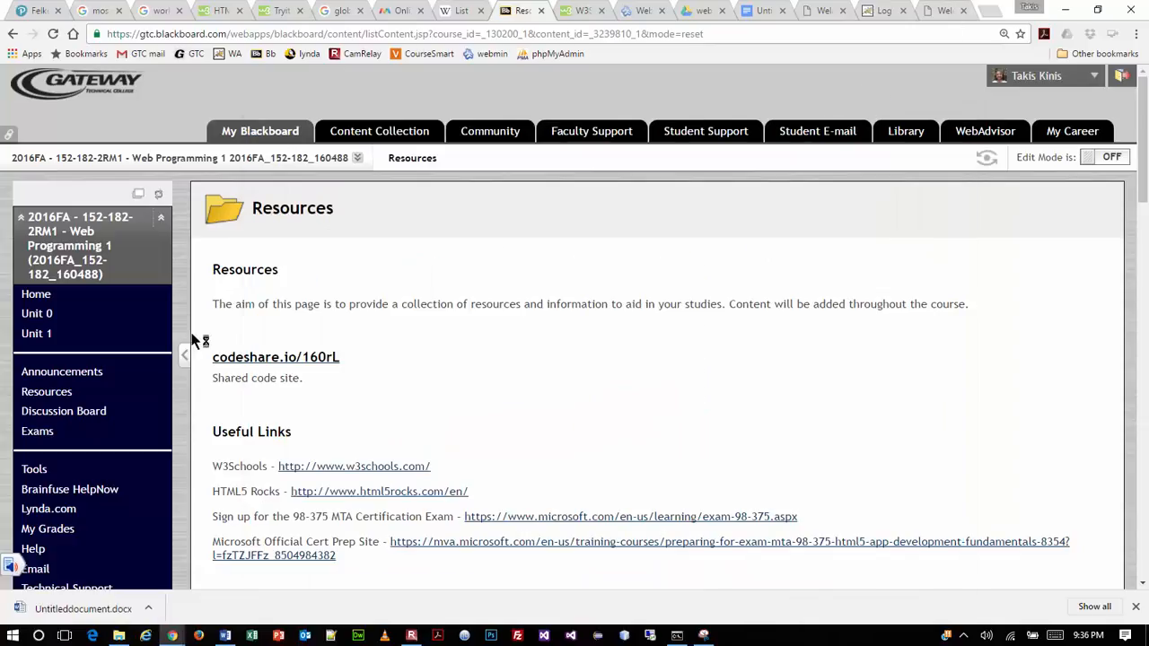
Examine the FTP resources on the course Resources page, including the client software, File Explorer and uploaded-file viewing notes.
click(45, 404)
scroll(1010, 386, down, 4)
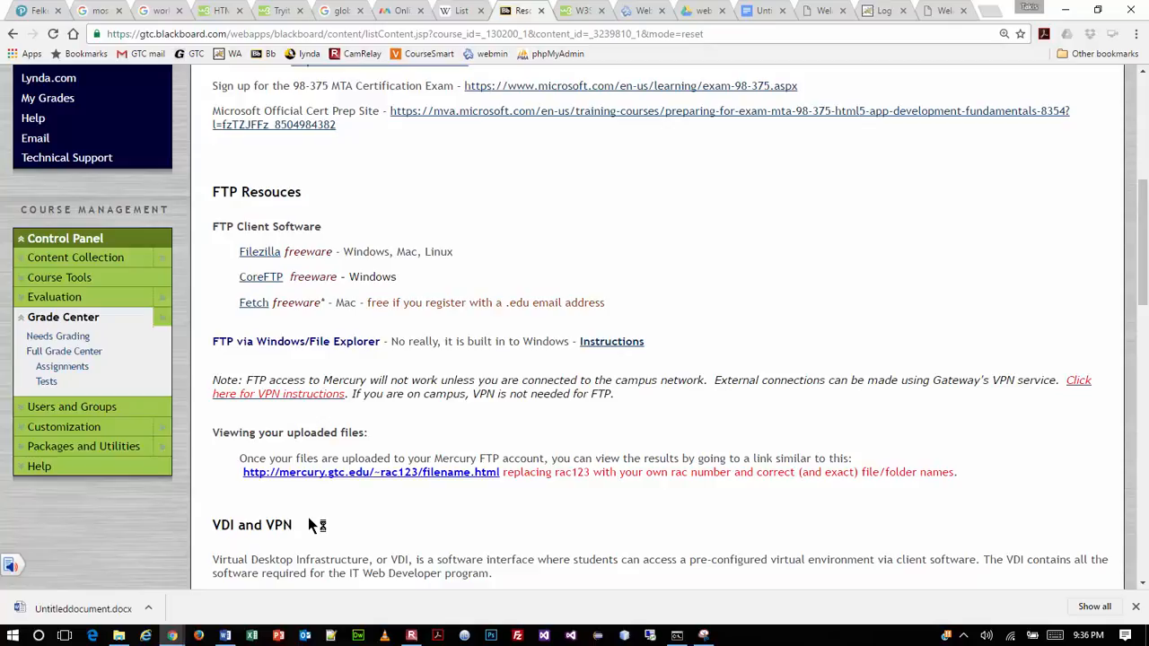
scroll(1107, 251, up, 6)
scroll(1081, 216, down, 2)
scroll(1074, 168, down, 2)
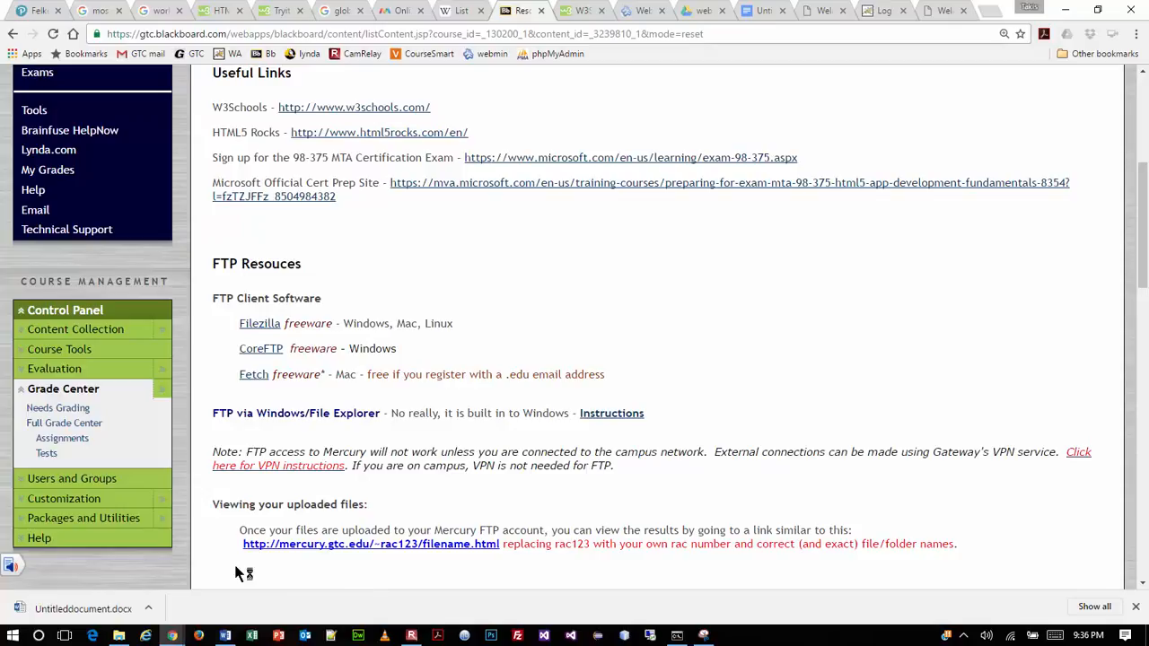
scroll(291, 409, down, 2)
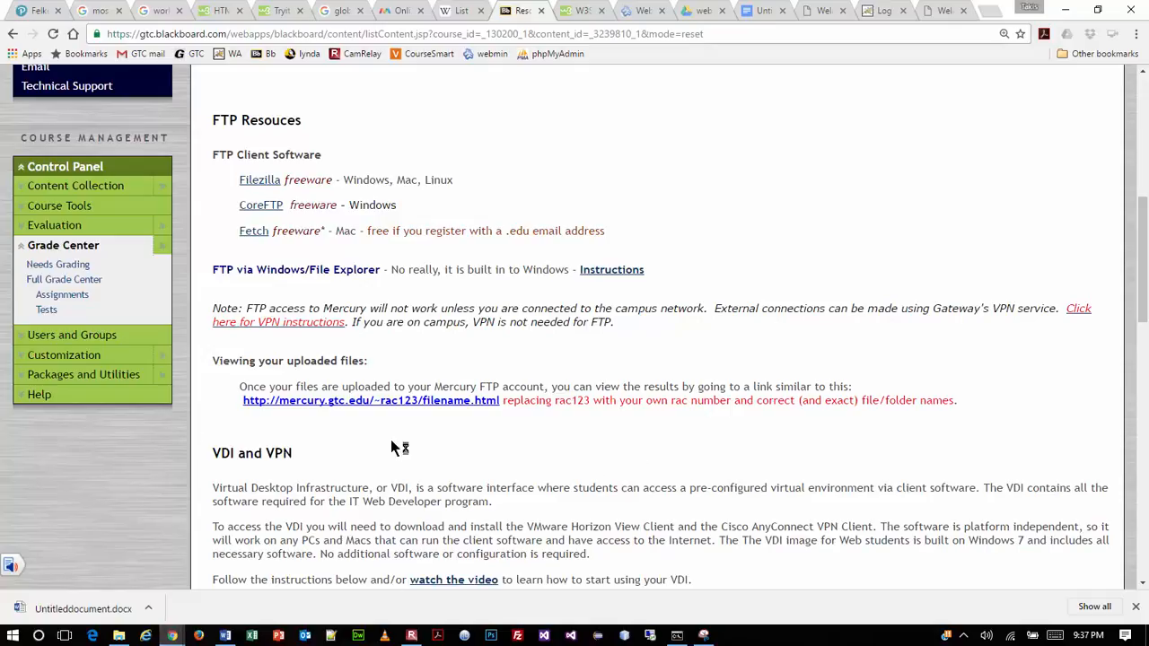
scroll(269, 224, up, 1)
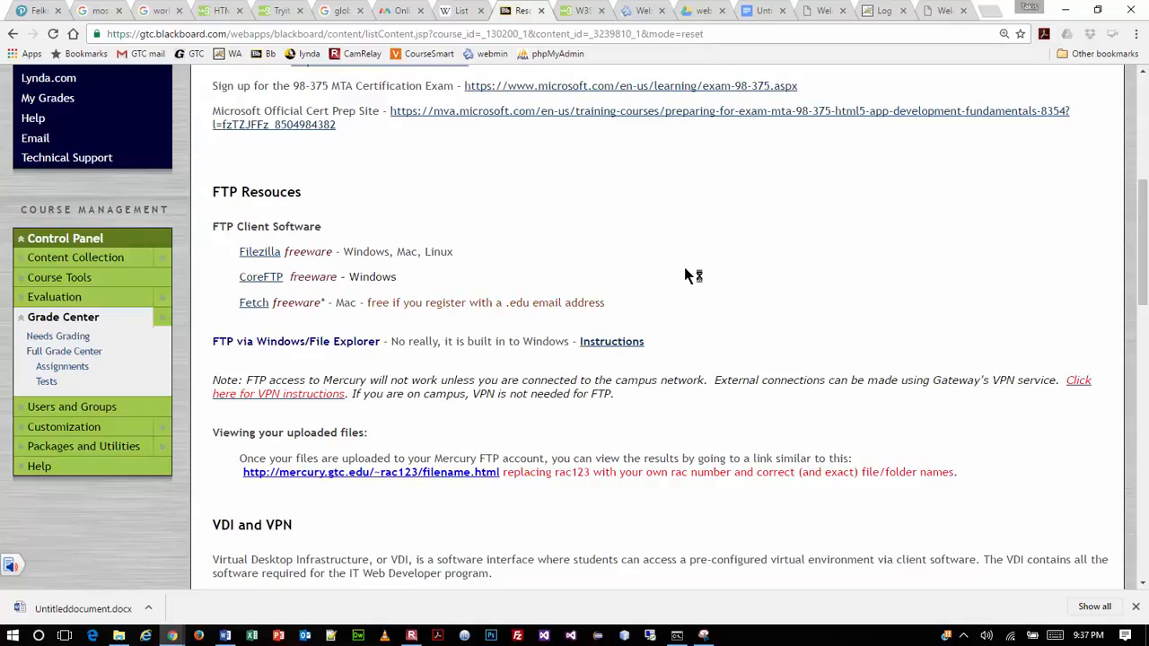
View the FileZilla and Fetch websites through the course's FTP client links, ending on the FileZilla download page.
click(260, 256)
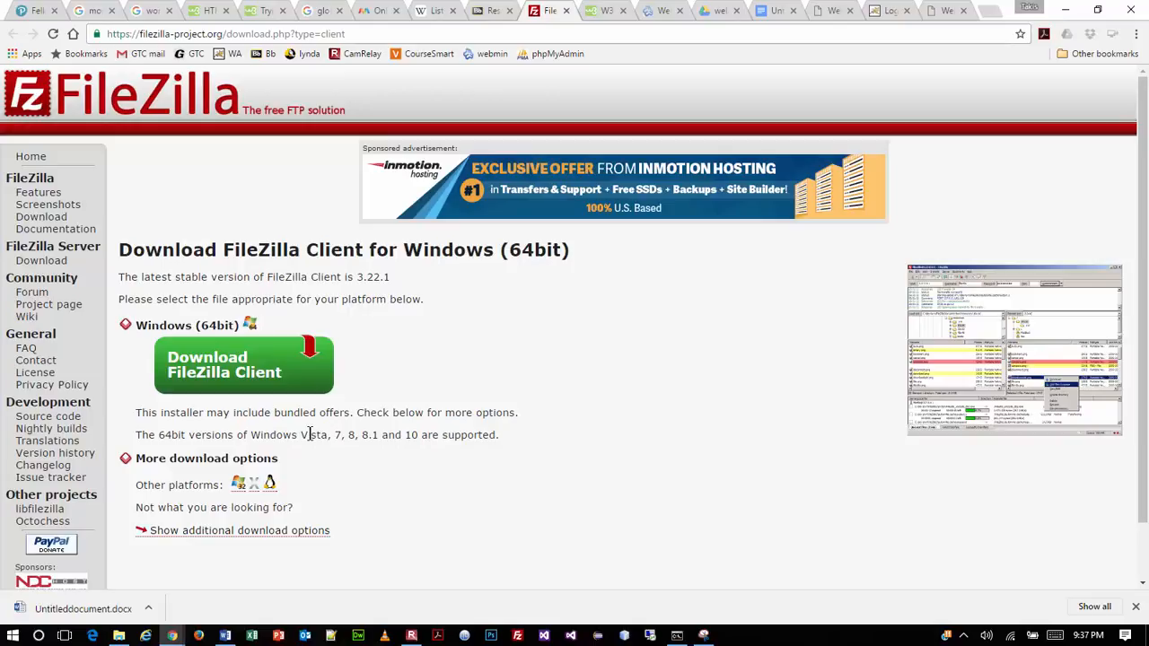
click(489, 13)
click(253, 305)
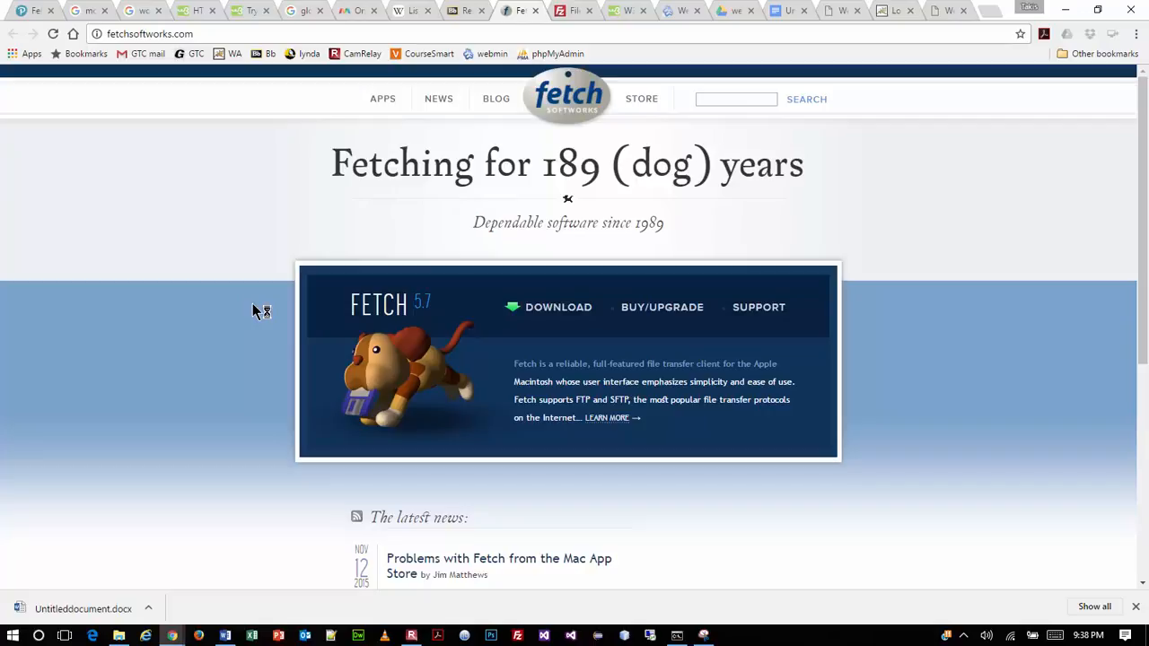
click(574, 13)
Launch the installed FileZilla client, dismiss its update check and maximize its window.
mouse_move(171, 635)
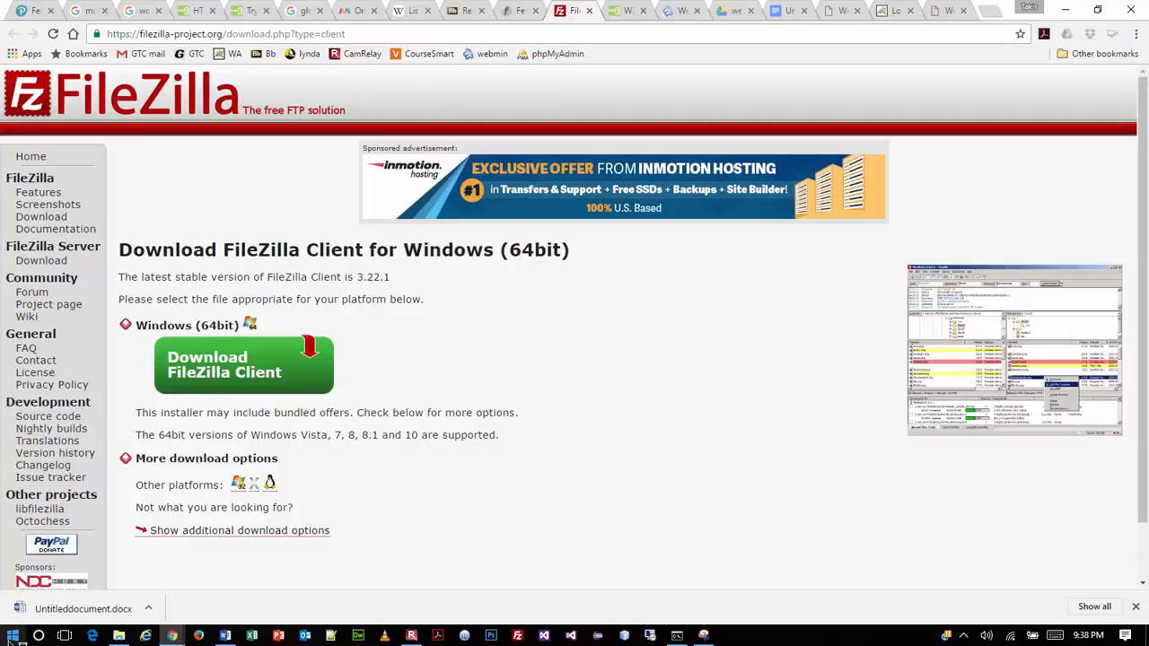
click(12, 636)
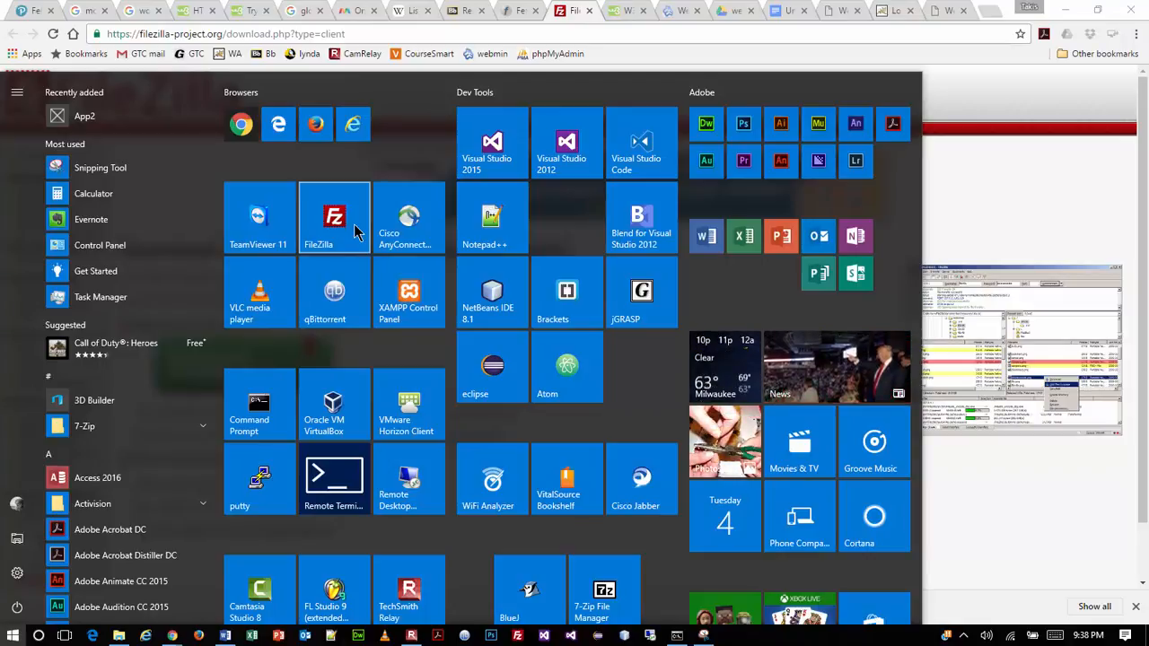
click(355, 232)
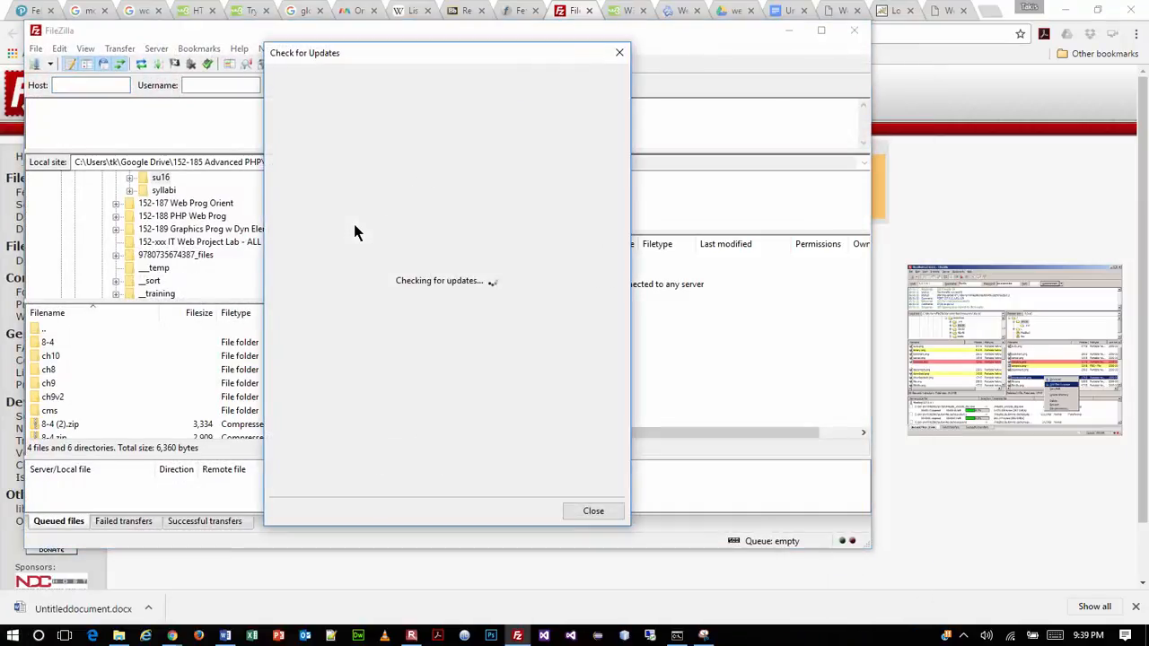
click(606, 509)
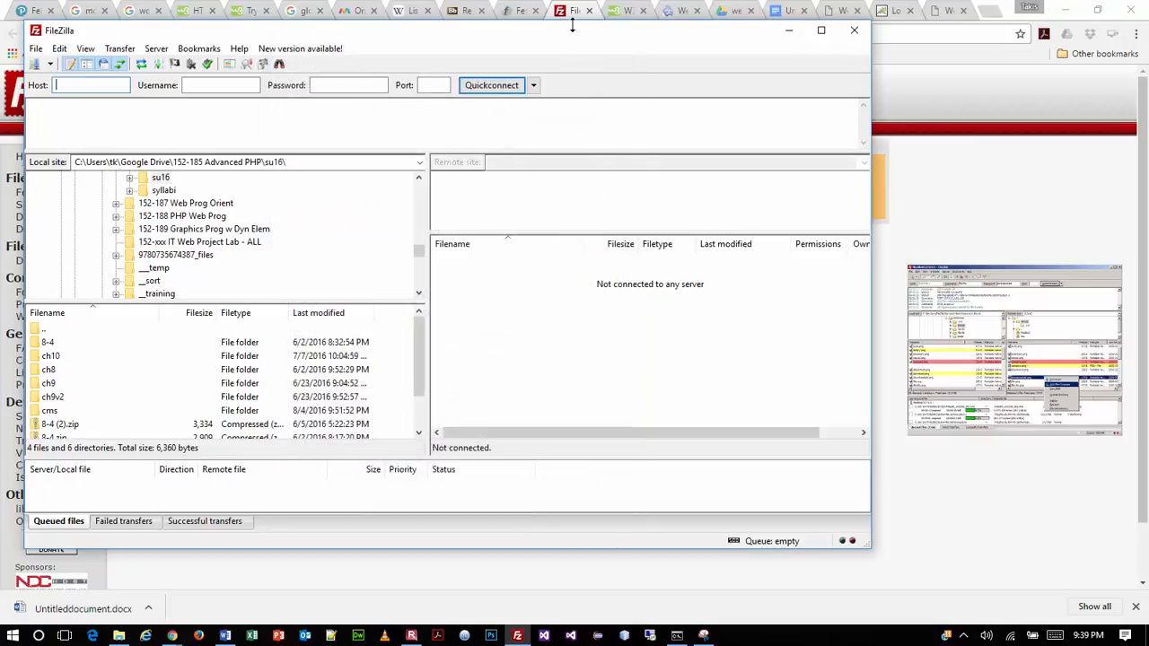
drag(602, 31, 718, 57)
click(940, 58)
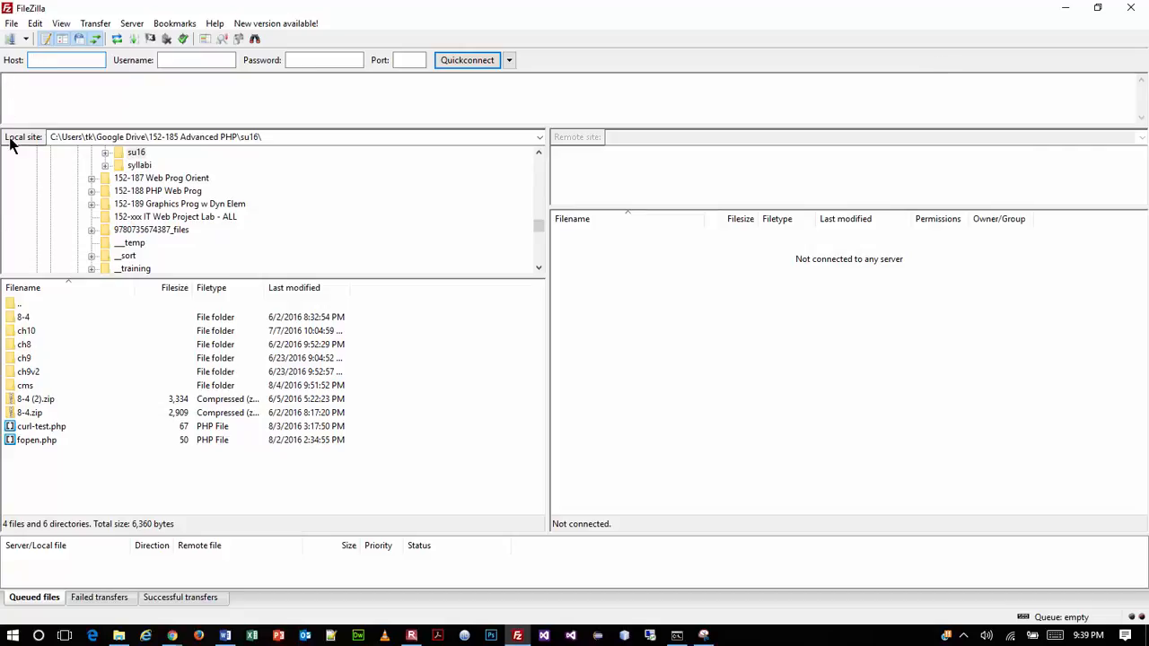
Connect to host kronos.gtc.edu with the username aaaaa and the account password, leaving the port blank.
text(krono)
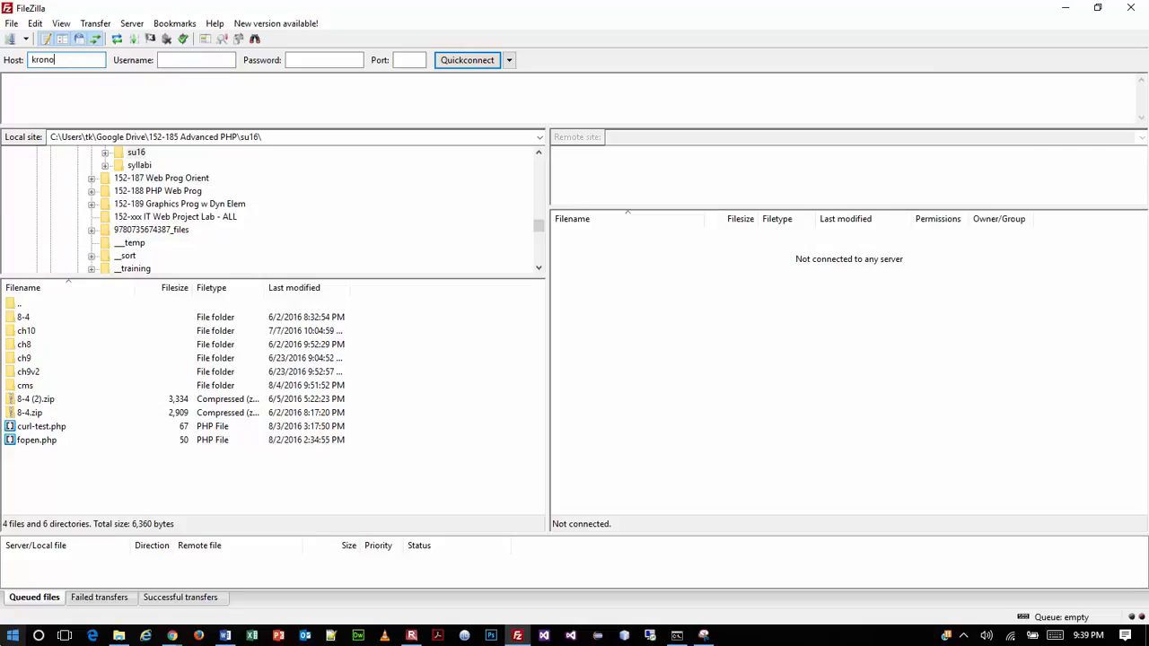
text(s.gtc.edu)
key(Tab)
text(aaaaa)
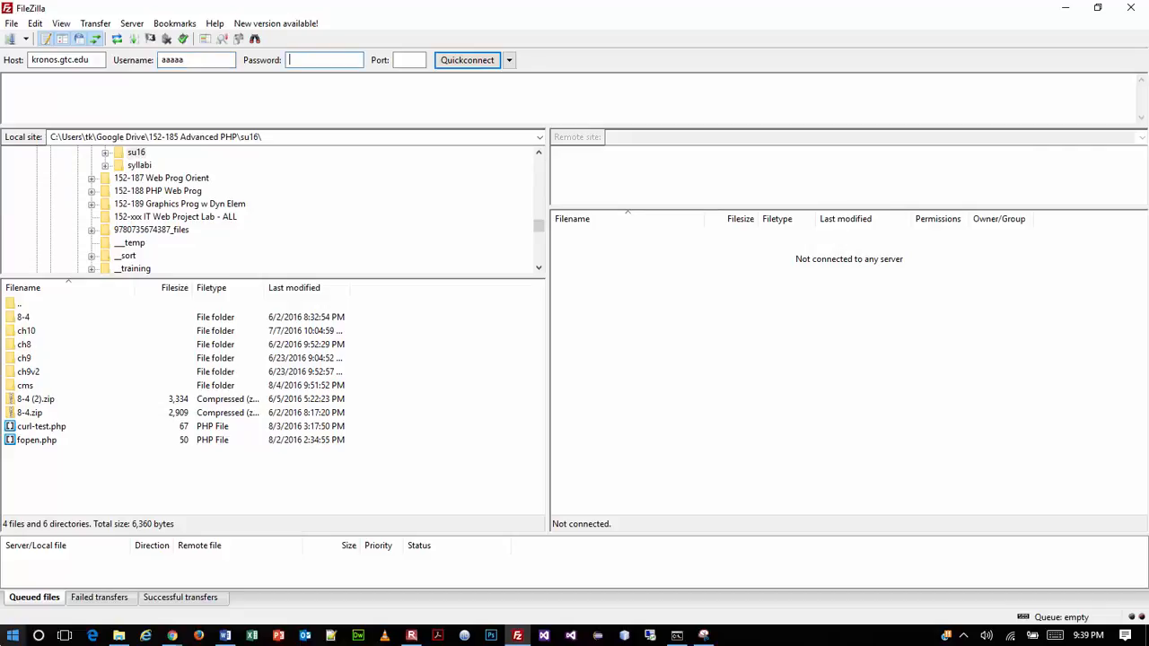
text(*********)
click(478, 63)
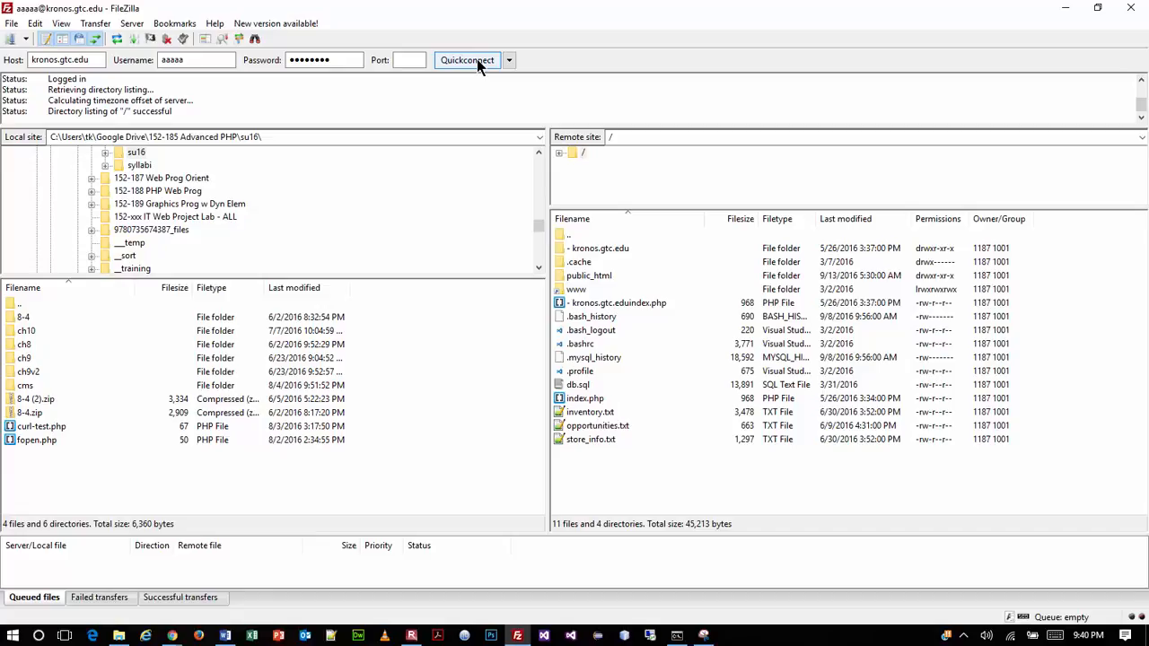
Select the public_html folder, then the www folder, in the remote root directory to point them out.
click(599, 277)
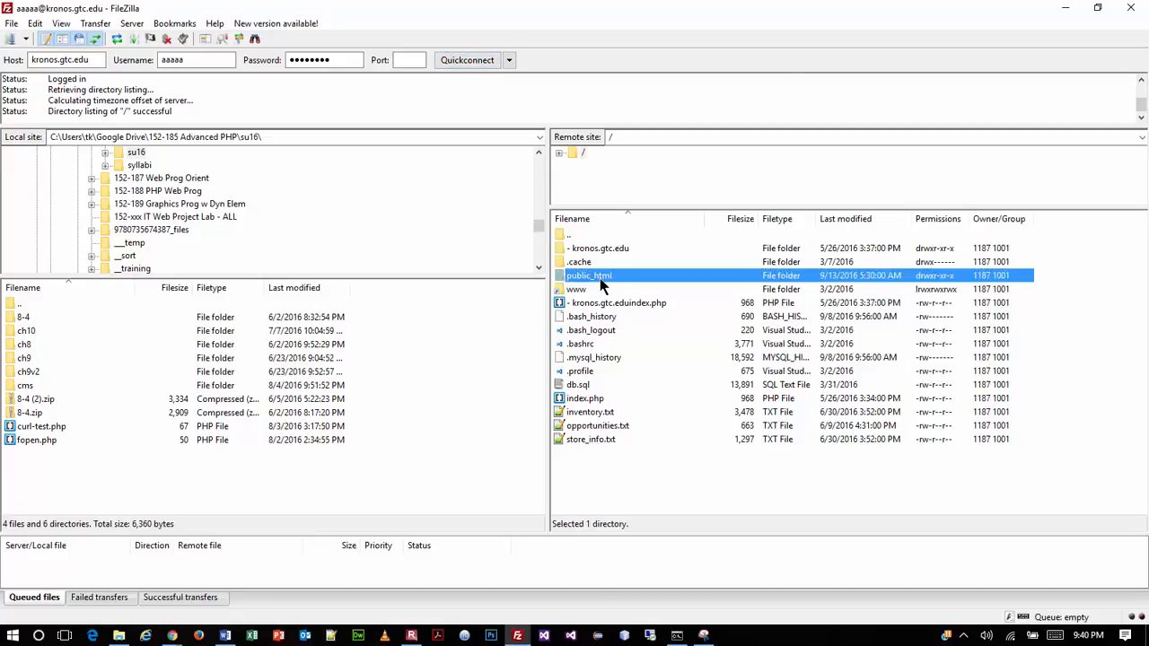
click(598, 293)
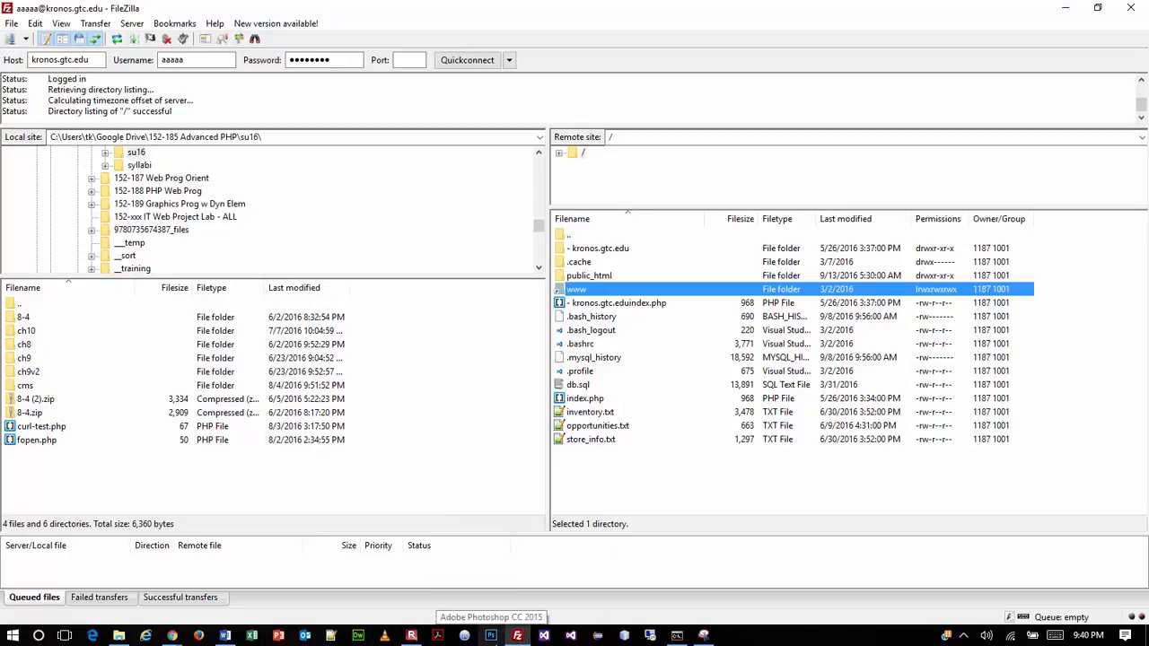
click(517, 635)
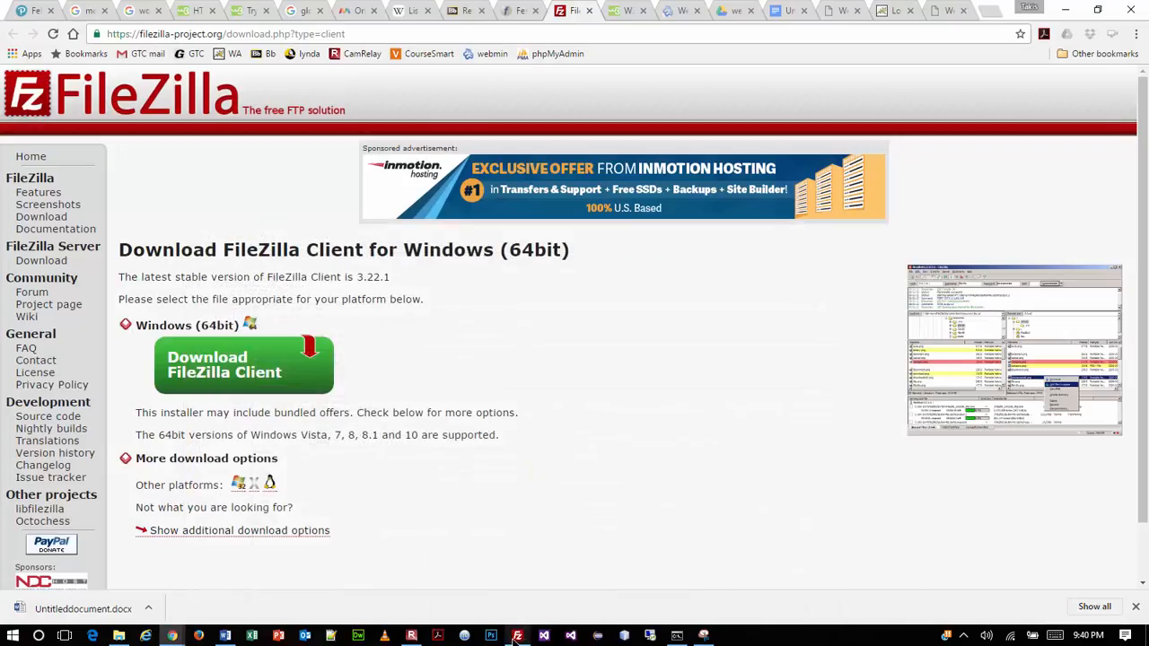
click(515, 635)
click(411, 635)
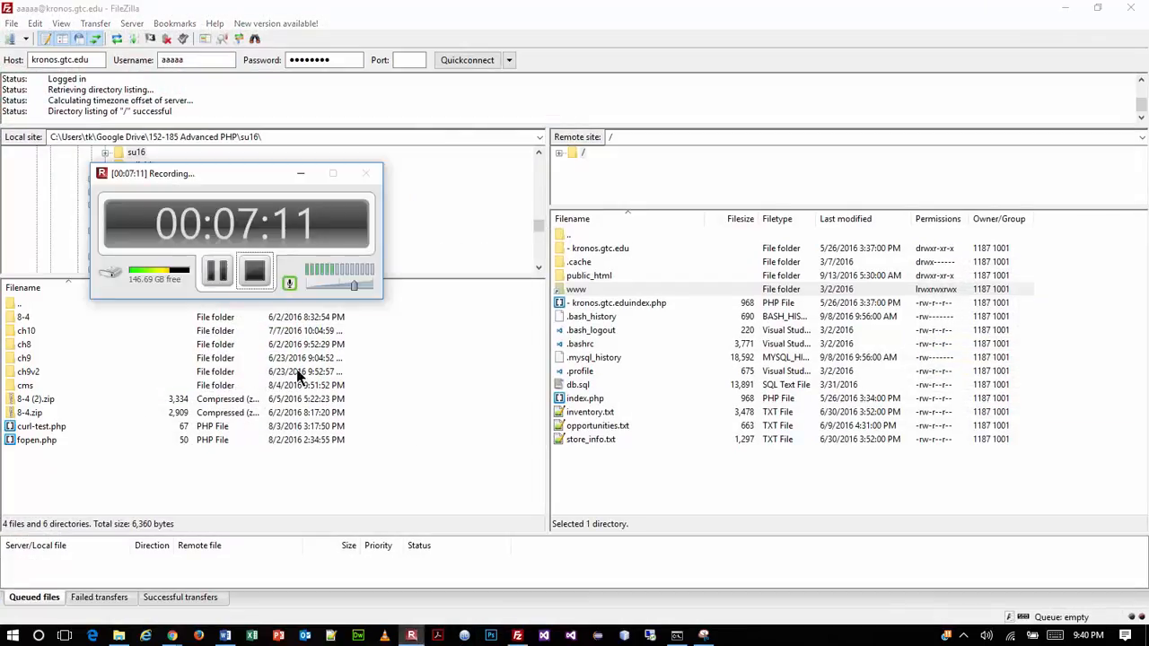
click(216, 271)
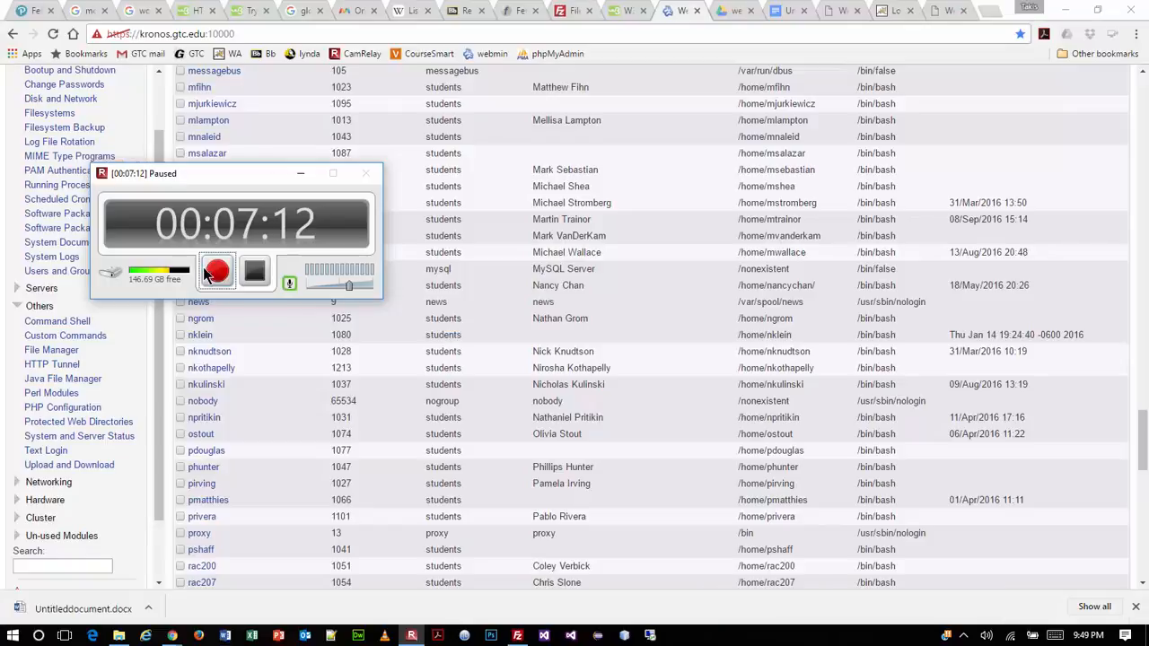
click(205, 272)
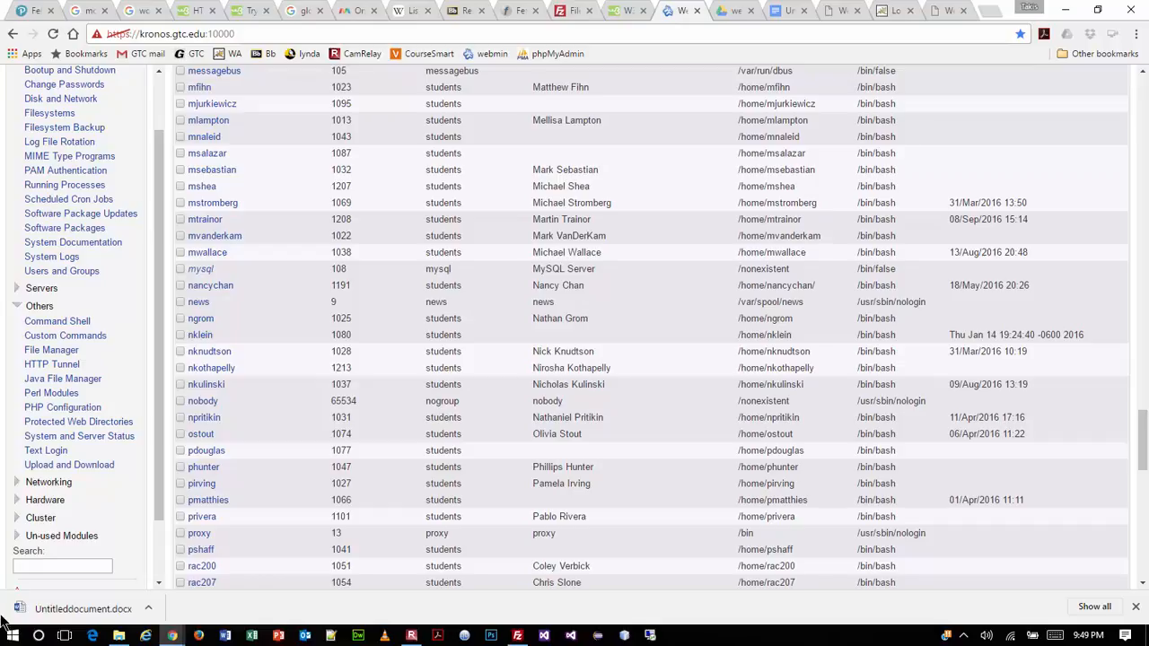
Search Google for notepad++ in a new browser tab and open the Notepad++ v7 - Current Version download page.
click(996, 13)
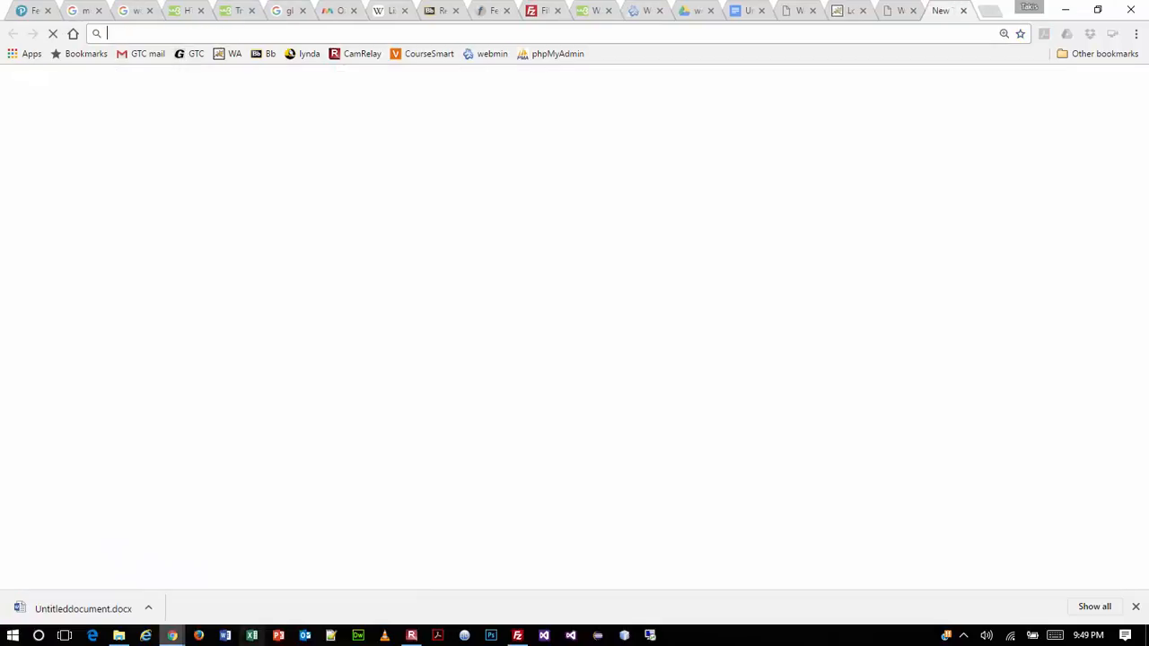
text(notepad++)
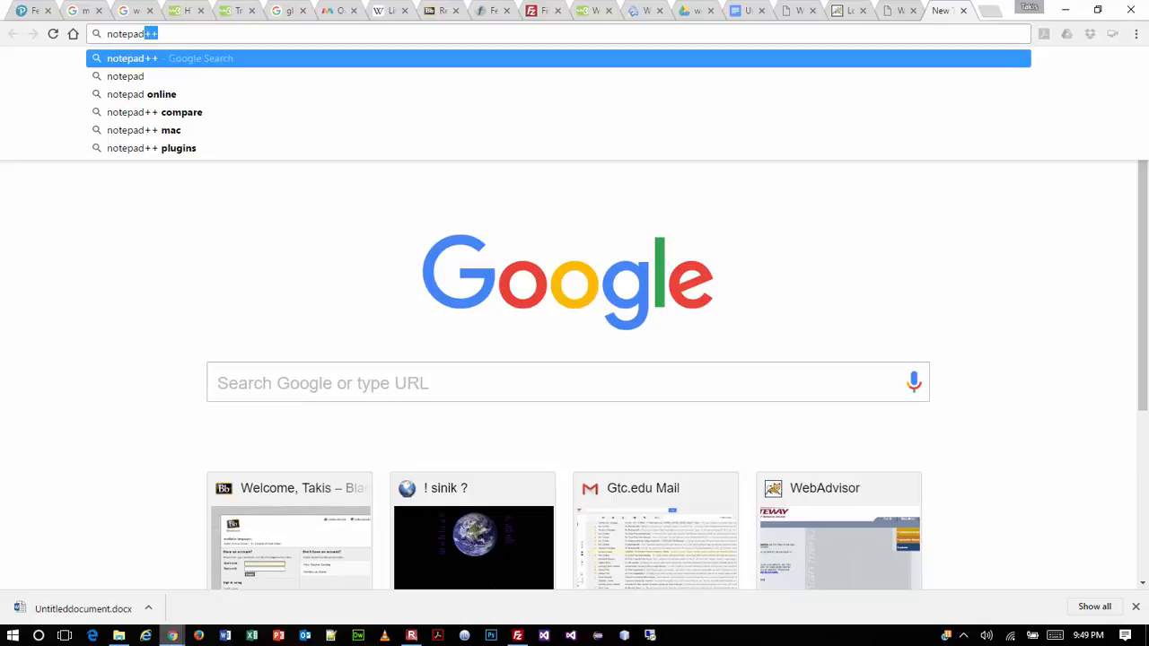
key(Return)
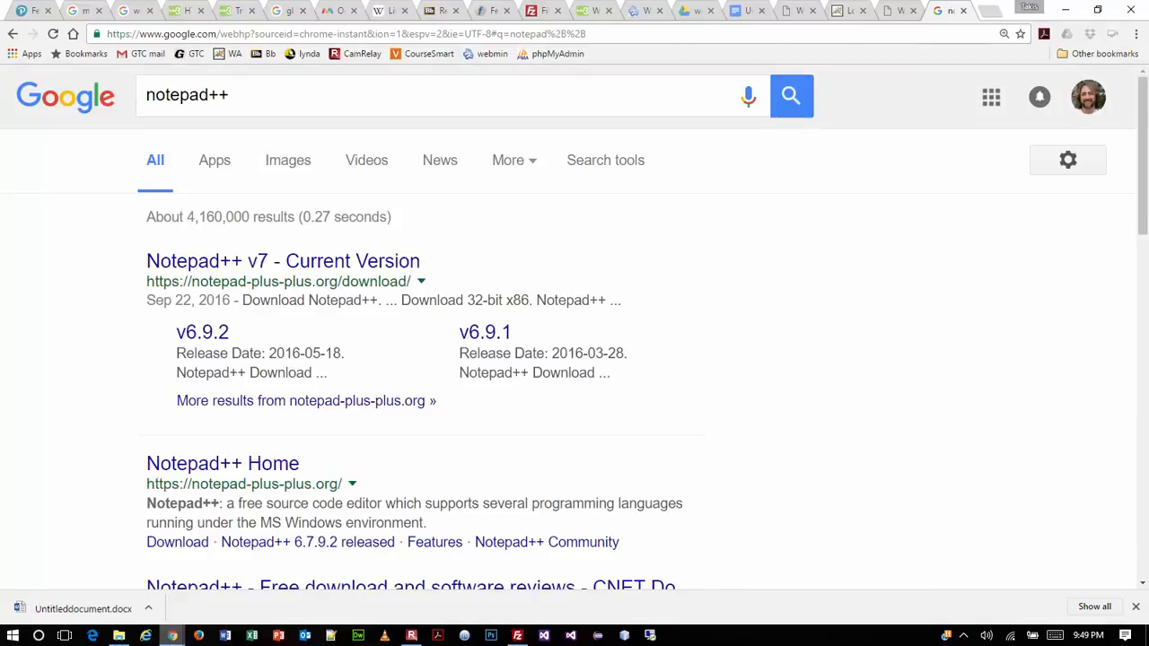
click(350, 262)
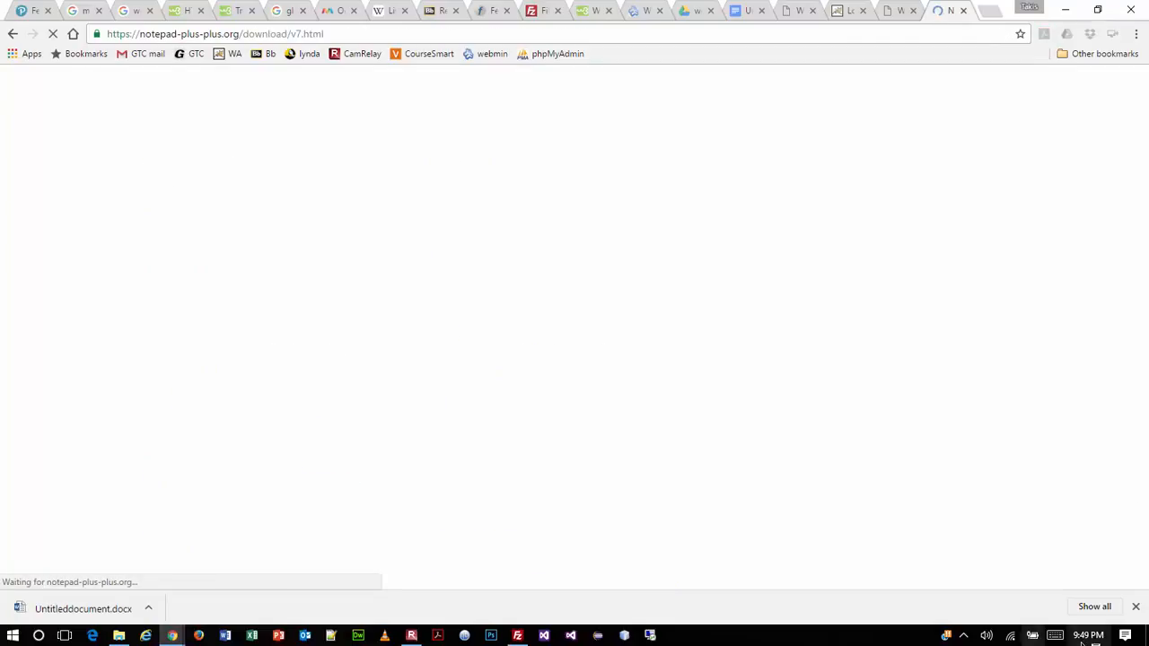
Review the 32-bit and 64-bit installer options on the Notepad++ download page.
scroll(462, 345, down, 2)
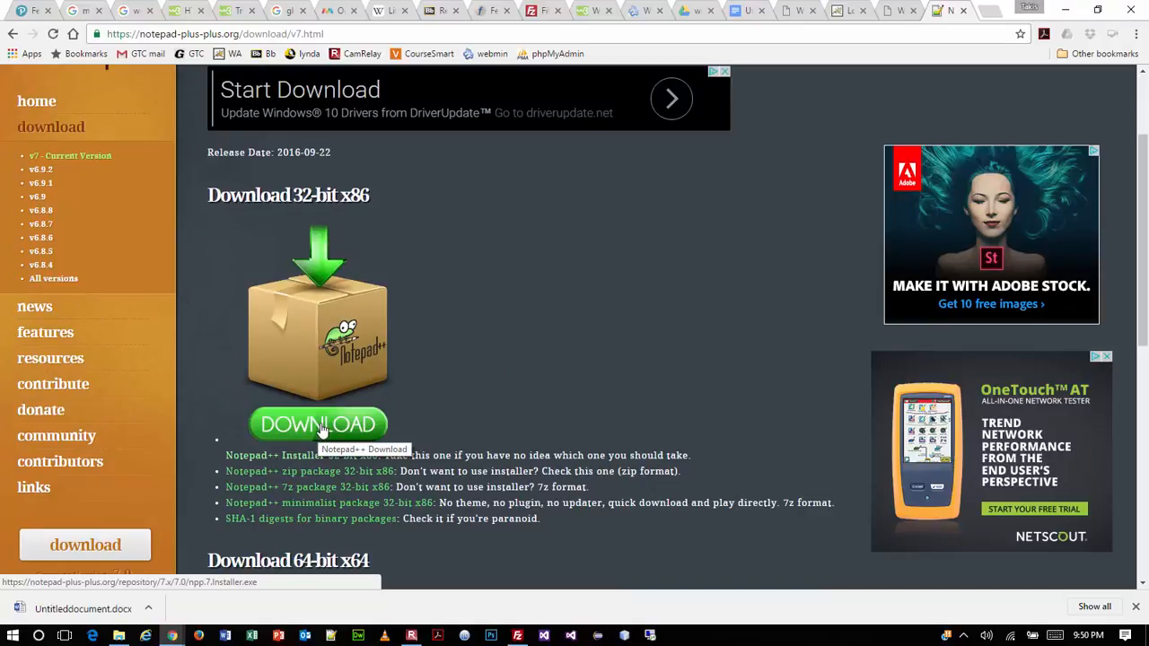
scroll(543, 423, down, 3)
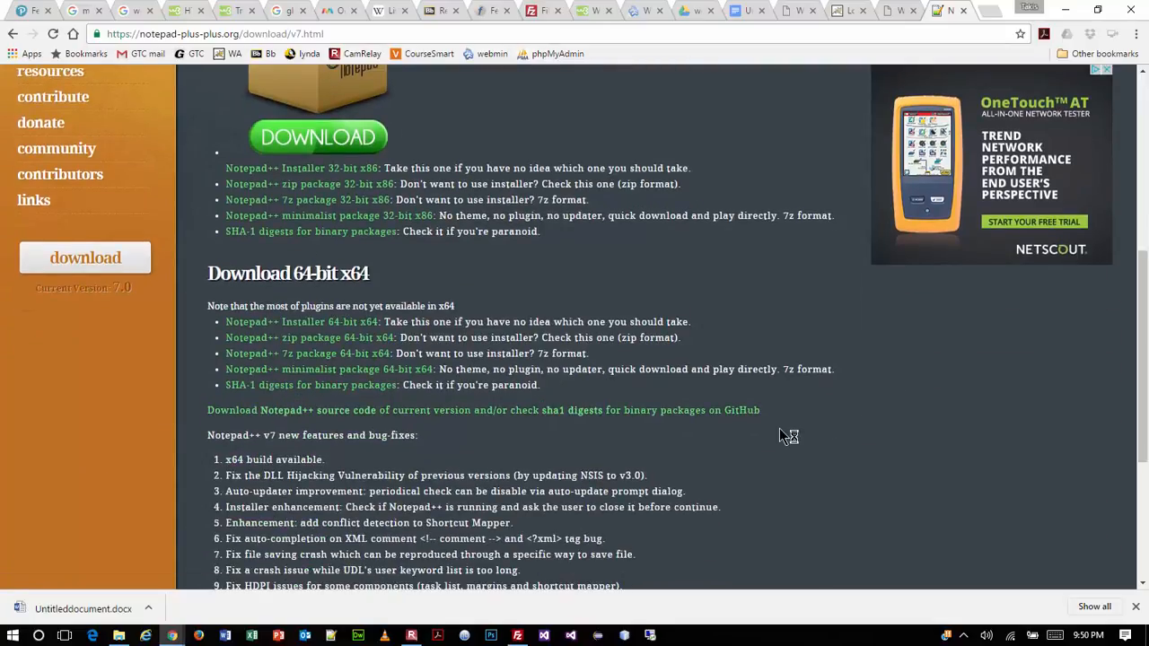
scroll(779, 428, up, 5)
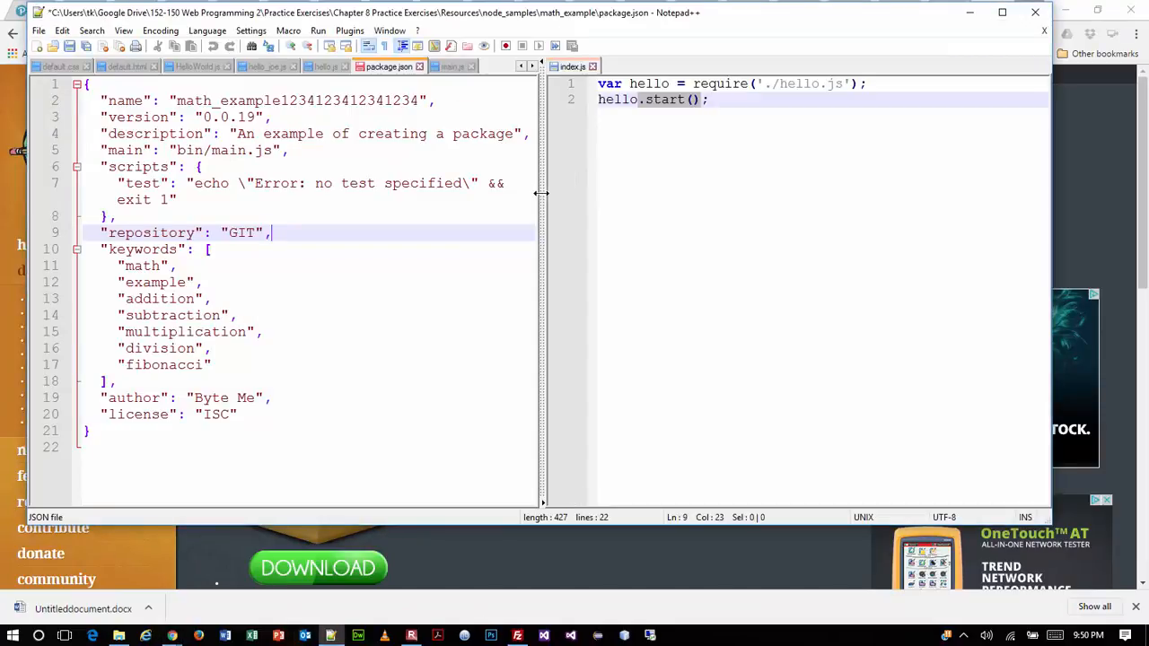
In Notepad++, create a new file saved to the Desktop as index.html, then add the text hello and save it.
drag(541, 192, 1089, 293)
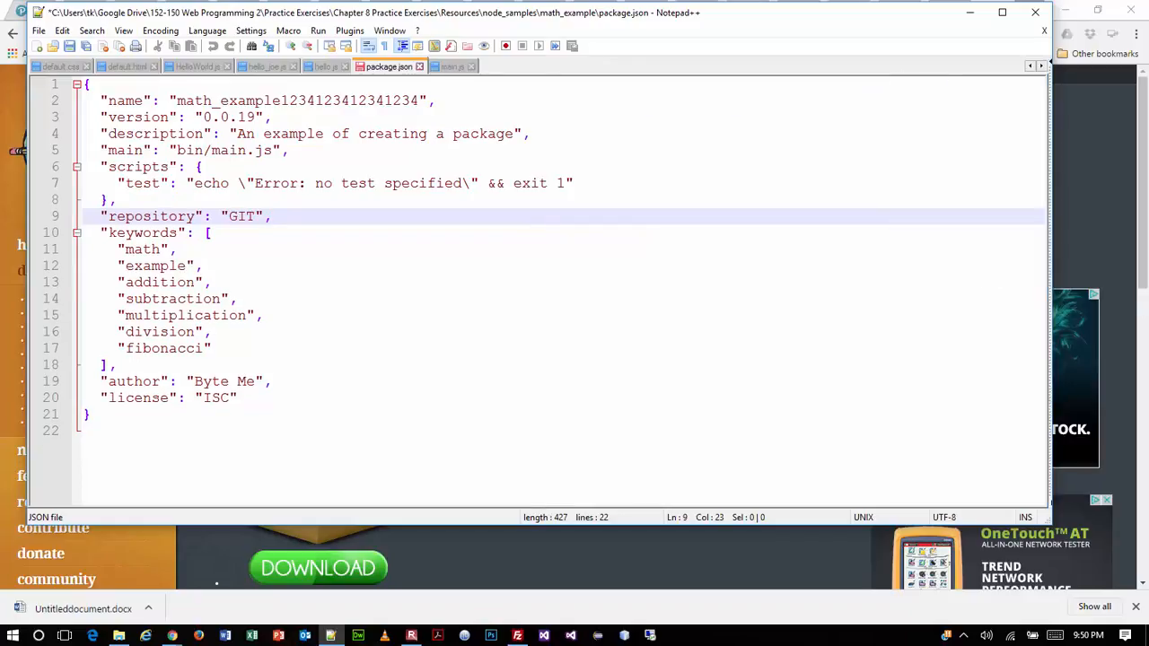
key(ctrl+n)
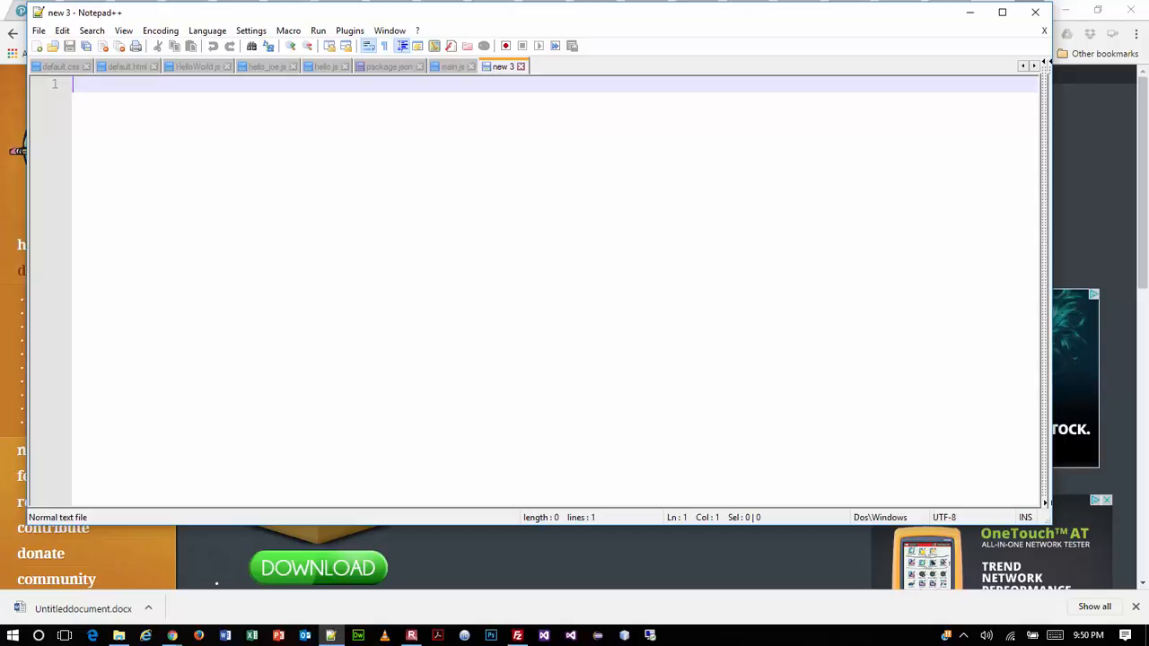
click(39, 32)
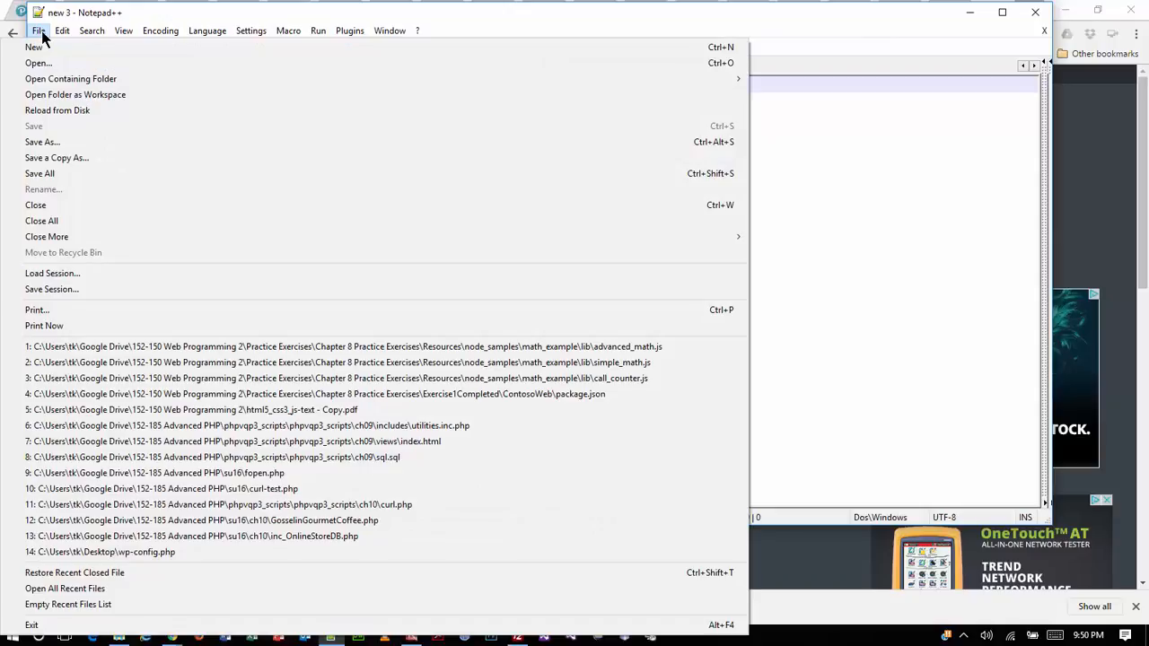
click(99, 142)
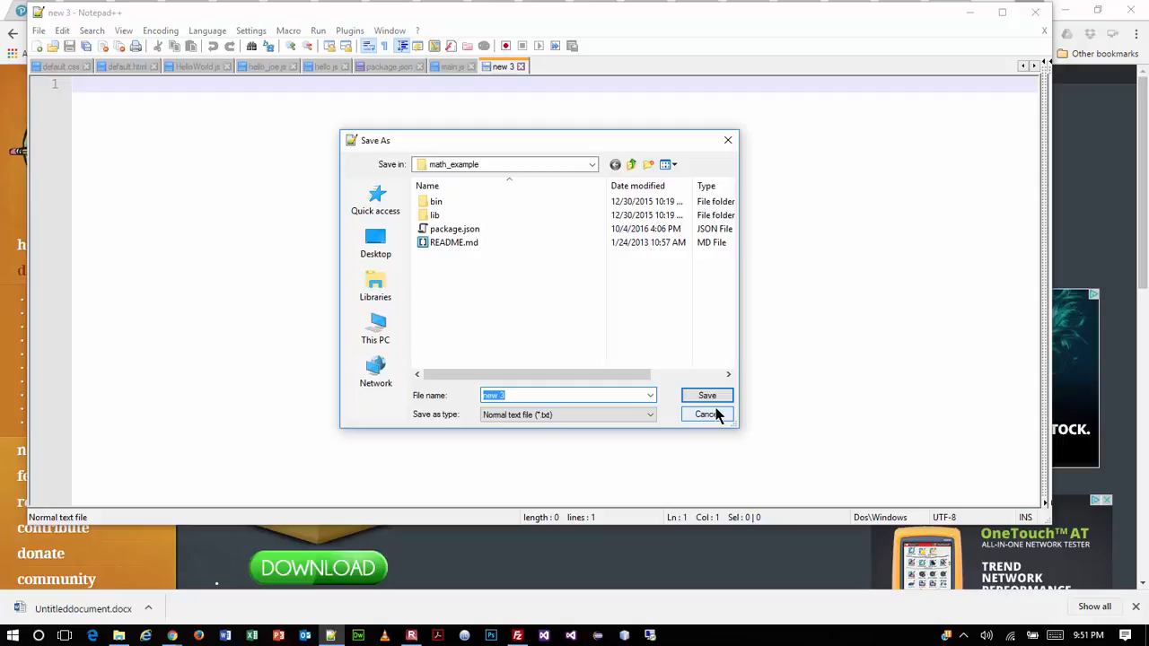
text(index.html)
click(369, 239)
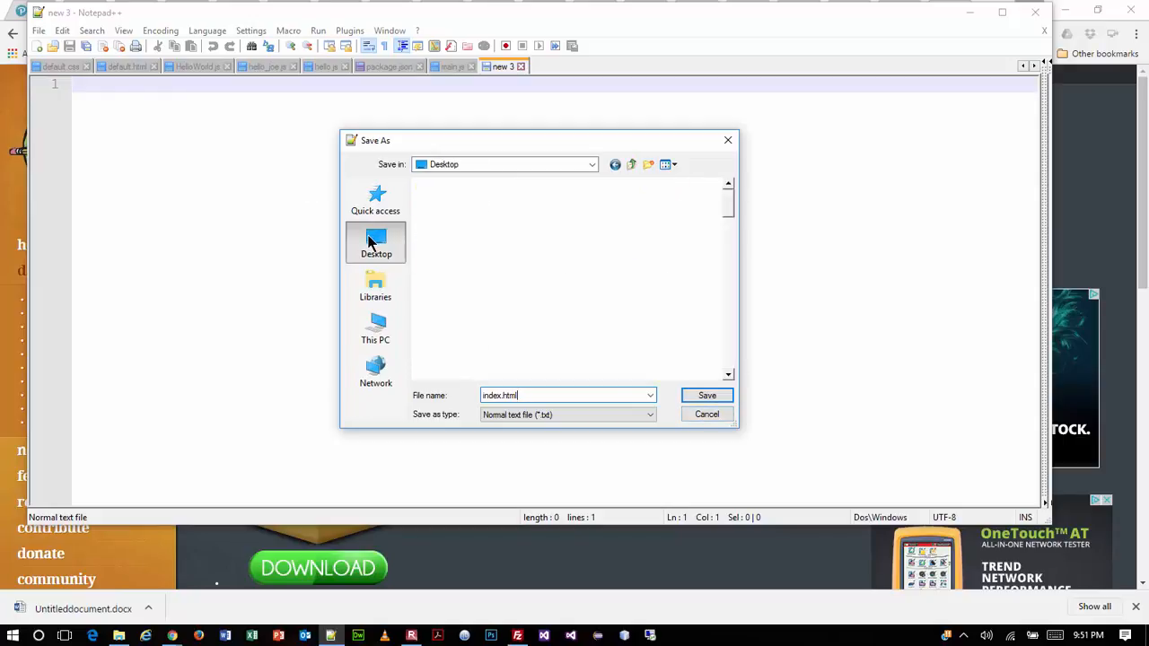
click(707, 399)
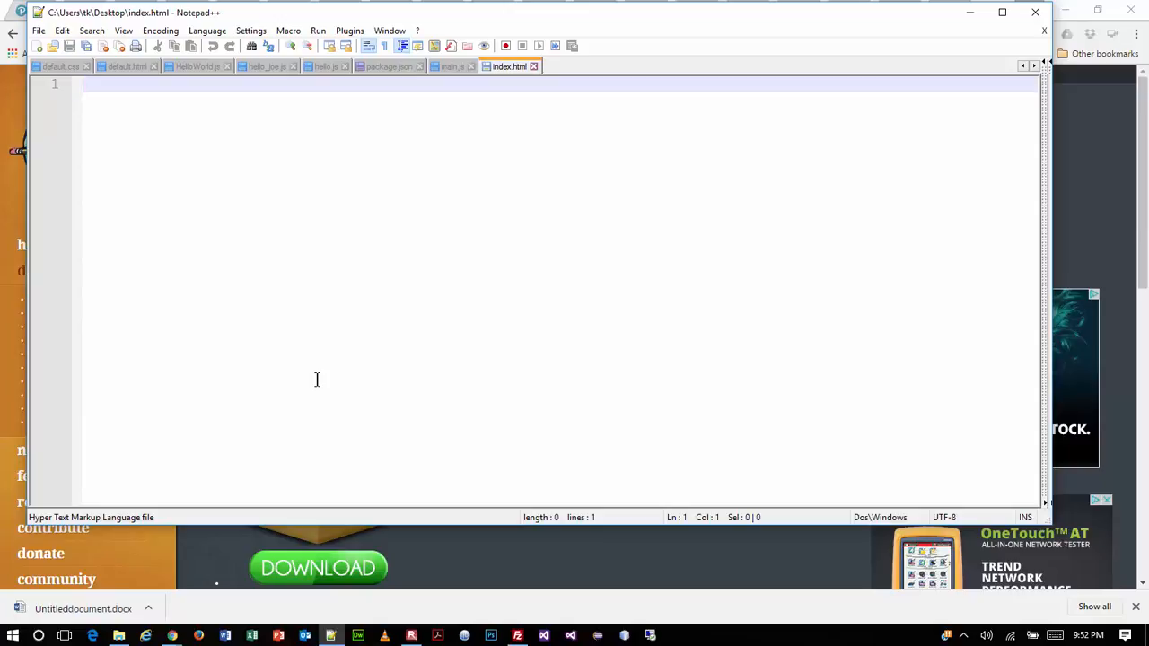
text(hello)
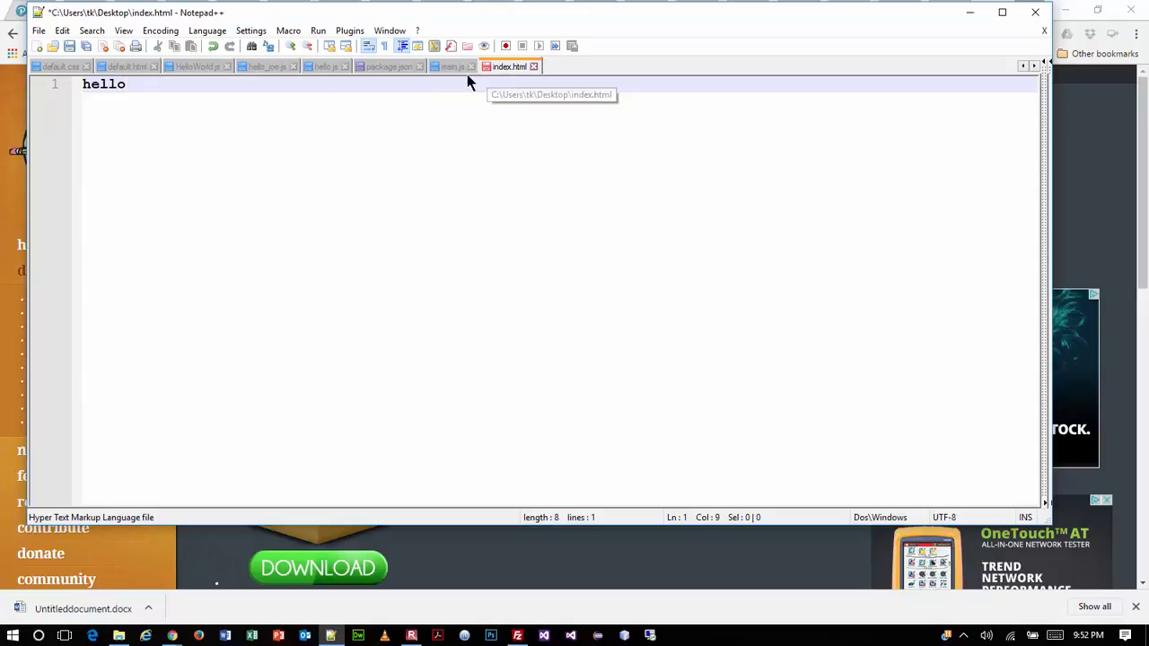
click(69, 47)
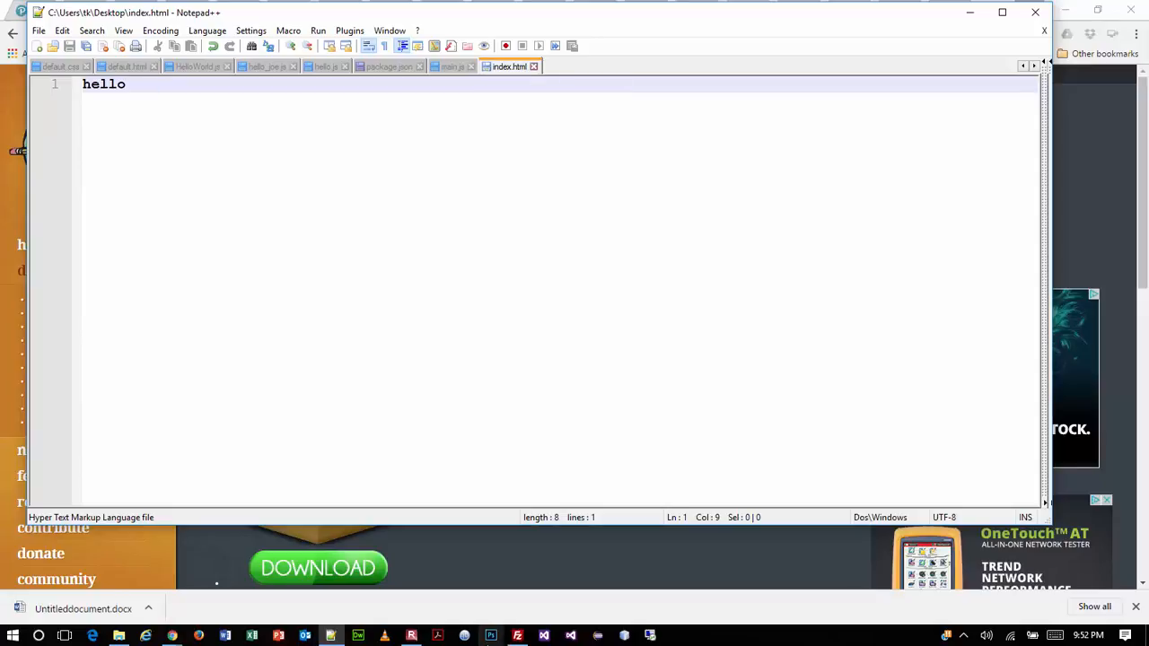
Switch to FileZilla, cancel the reconnection prompt, and select index.html in the local Desktop folder.
click(518, 635)
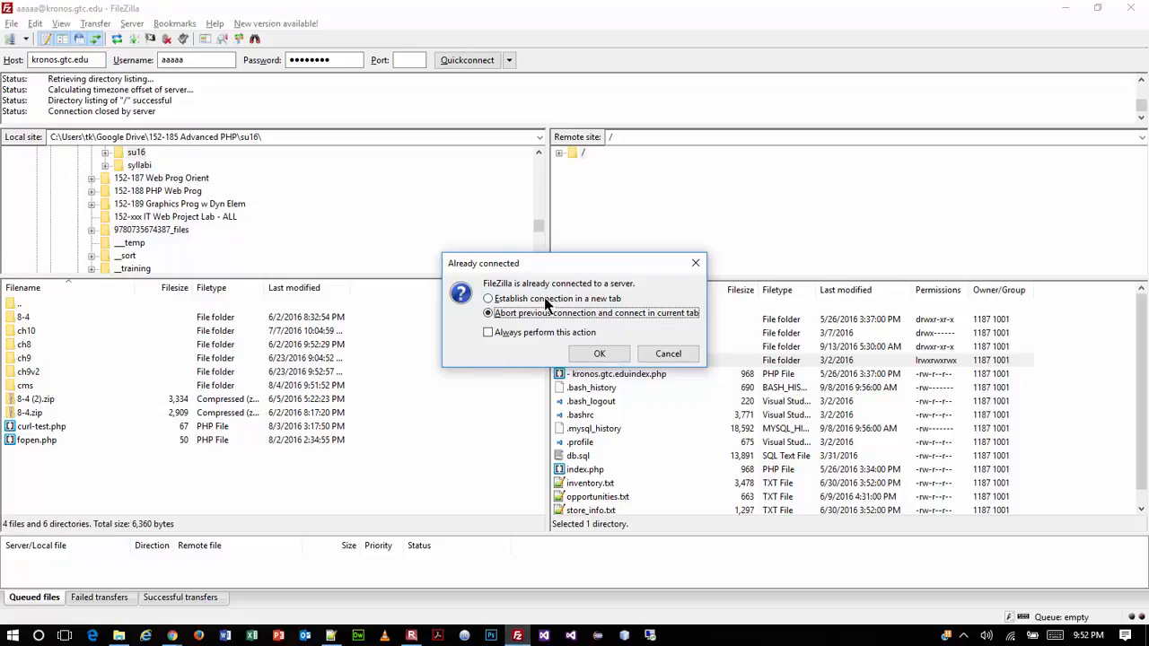
click(668, 354)
scroll(328, 210, up, 10)
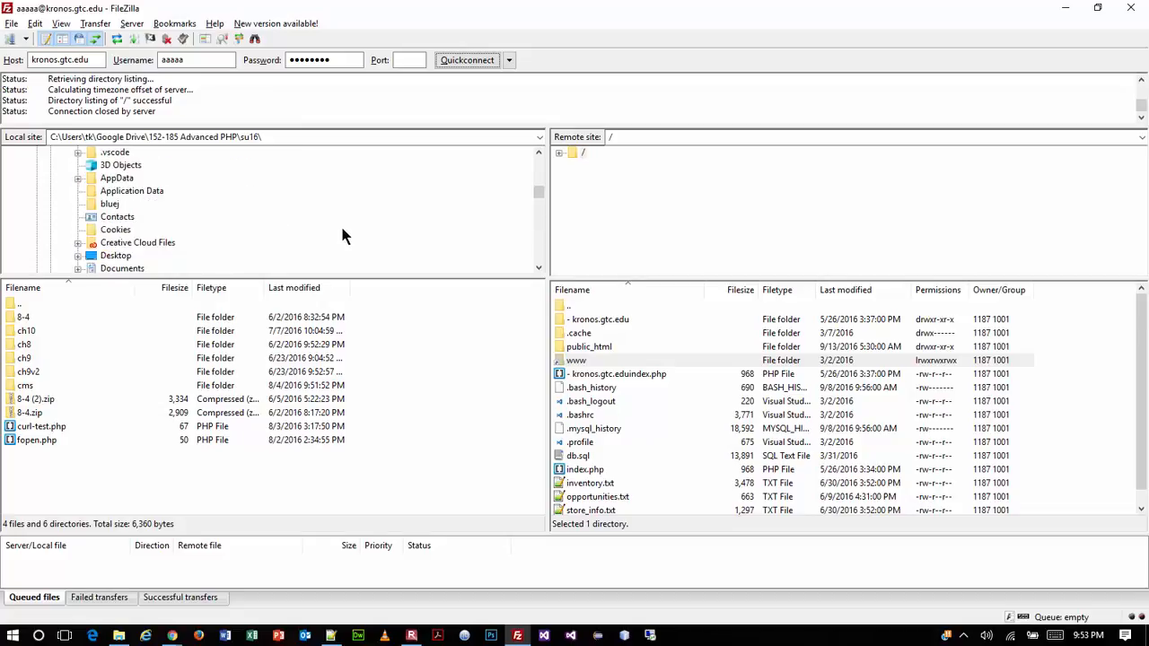
scroll(351, 254, up, 5)
drag(384, 276, 384, 374)
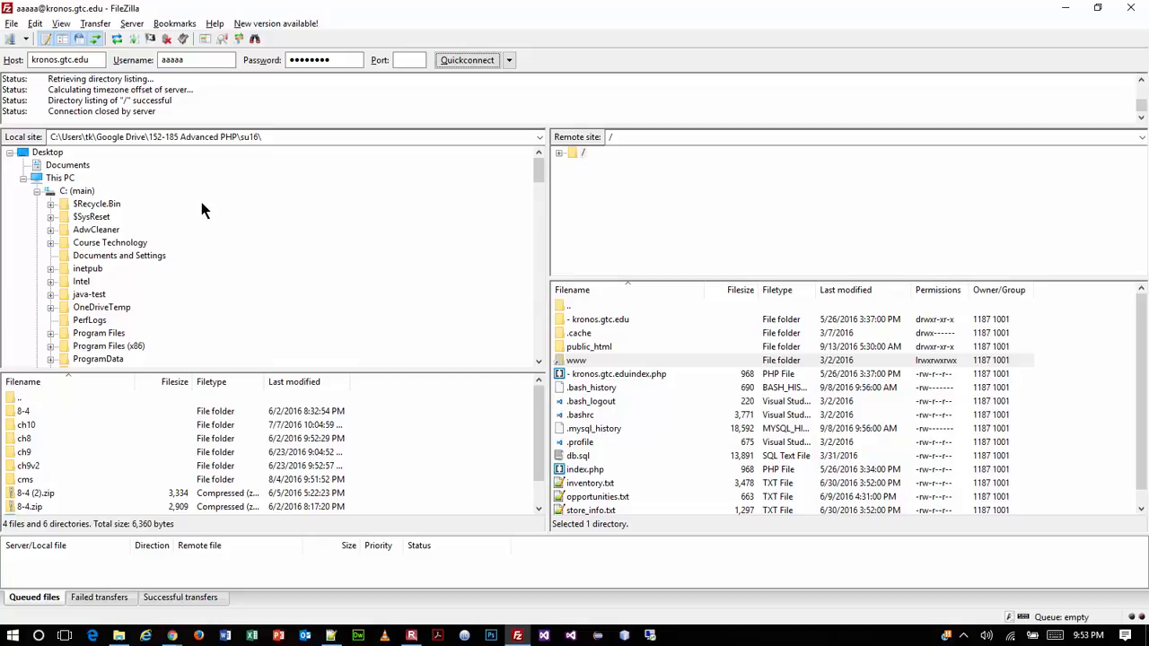
click(48, 152)
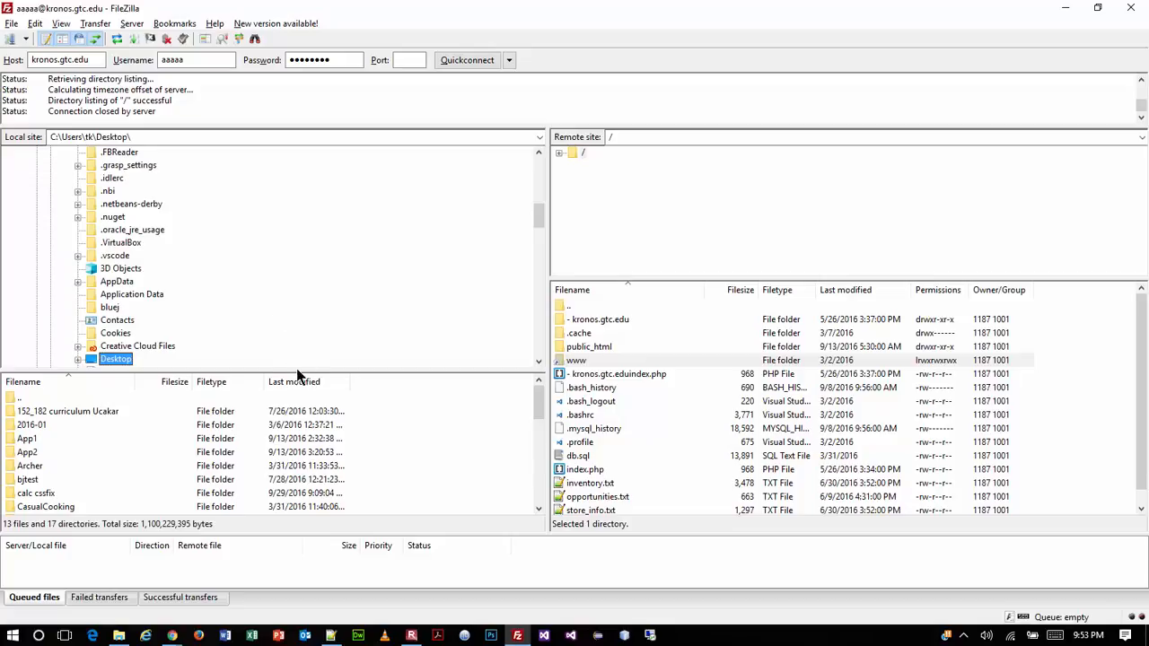
drag(297, 371, 305, 257)
scroll(226, 403, down, 5)
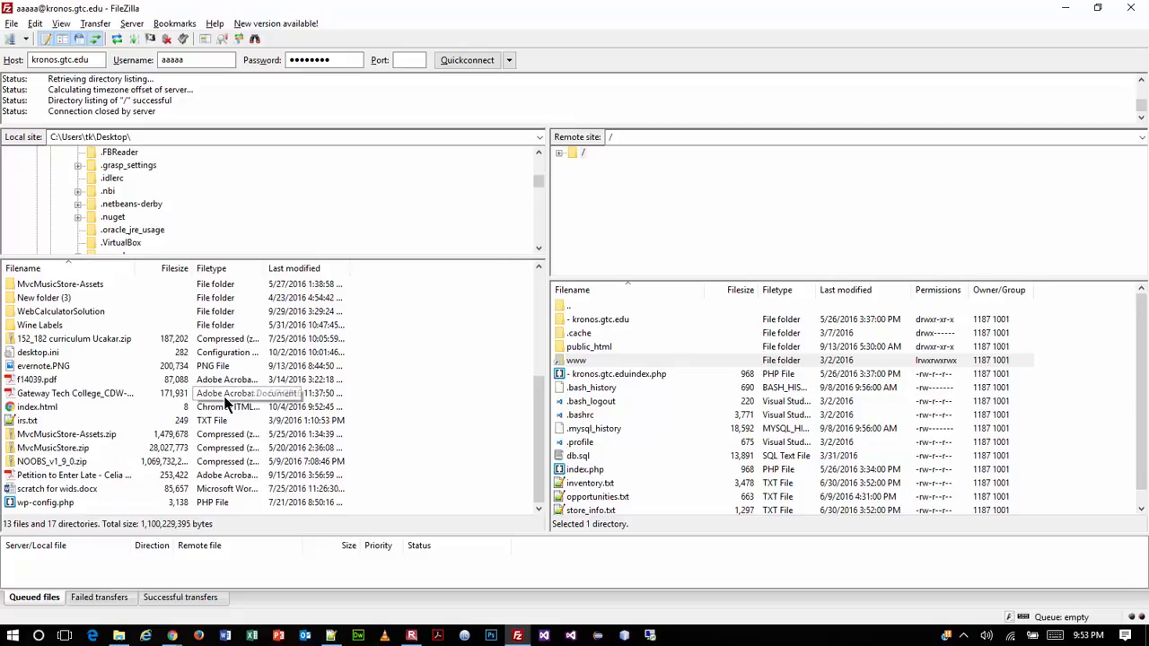
click(48, 409)
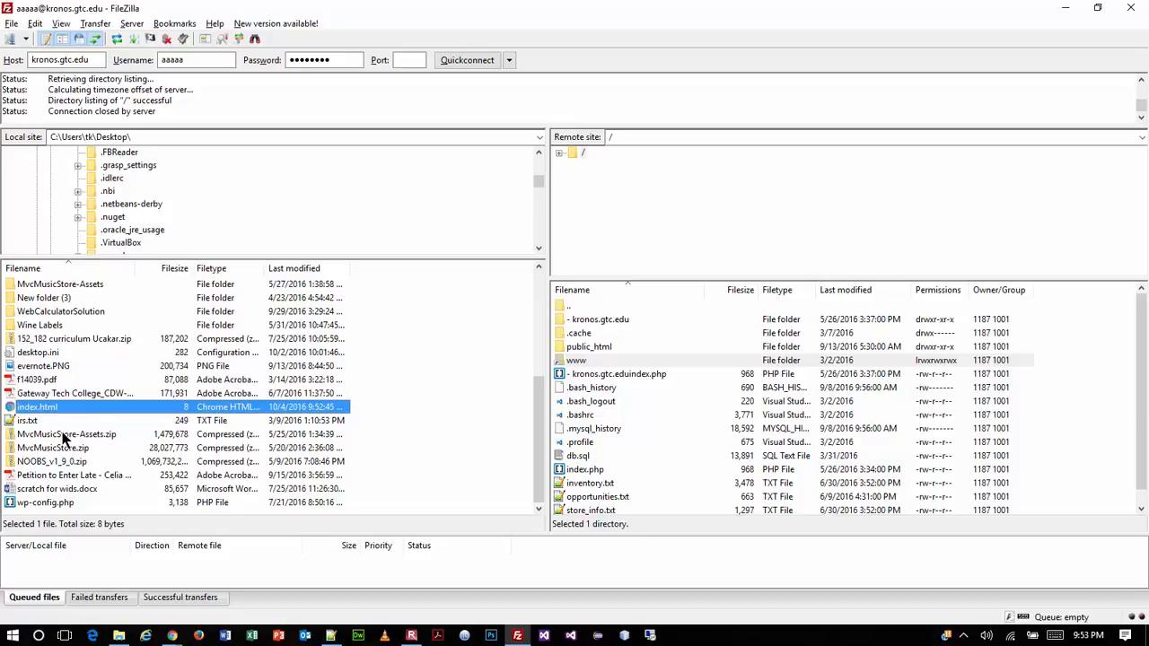
scroll(507, 469, up, 1)
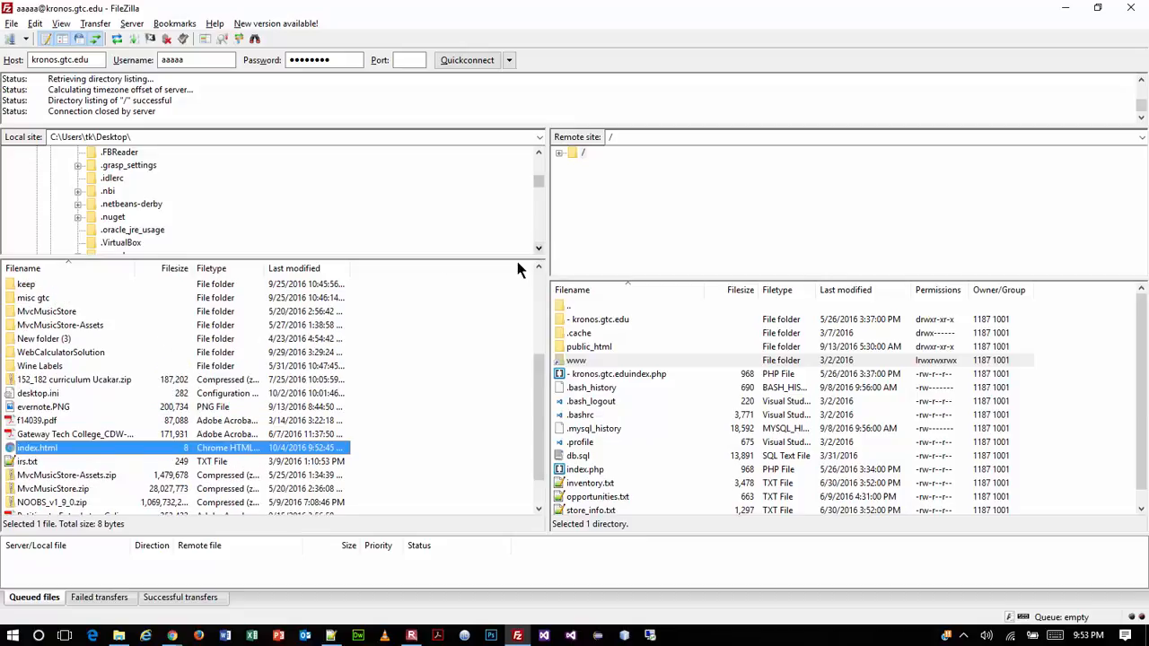
drag(455, 257, 453, 267)
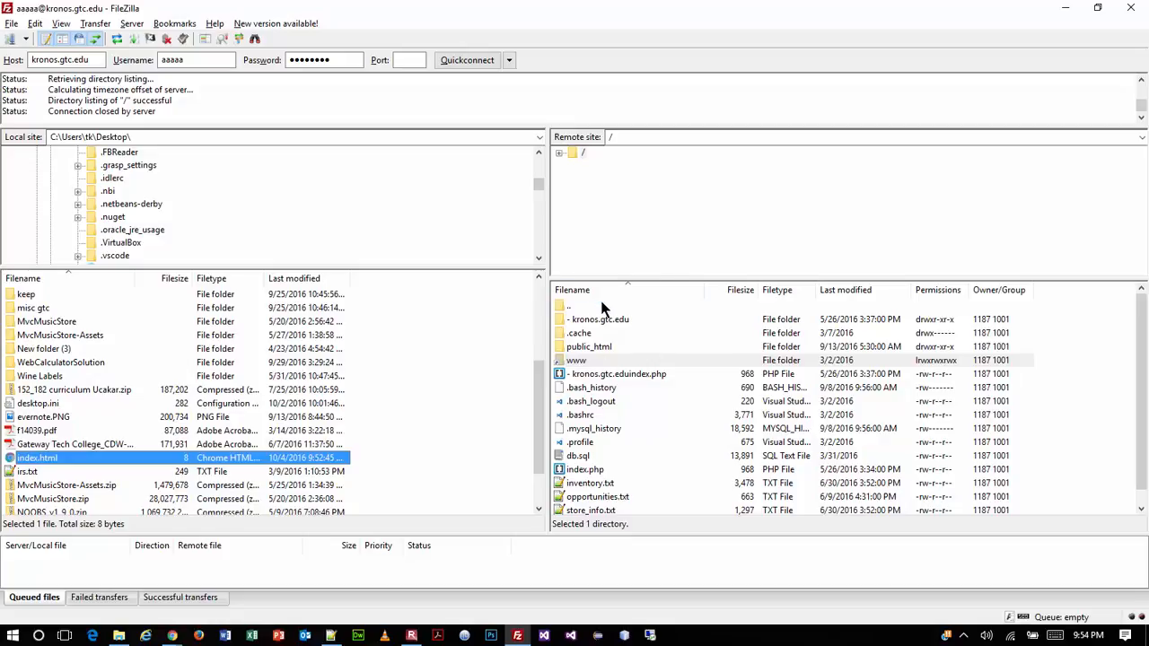
Open the public_html folder on the server and upload index.html from the local Desktop into it.
click(608, 350)
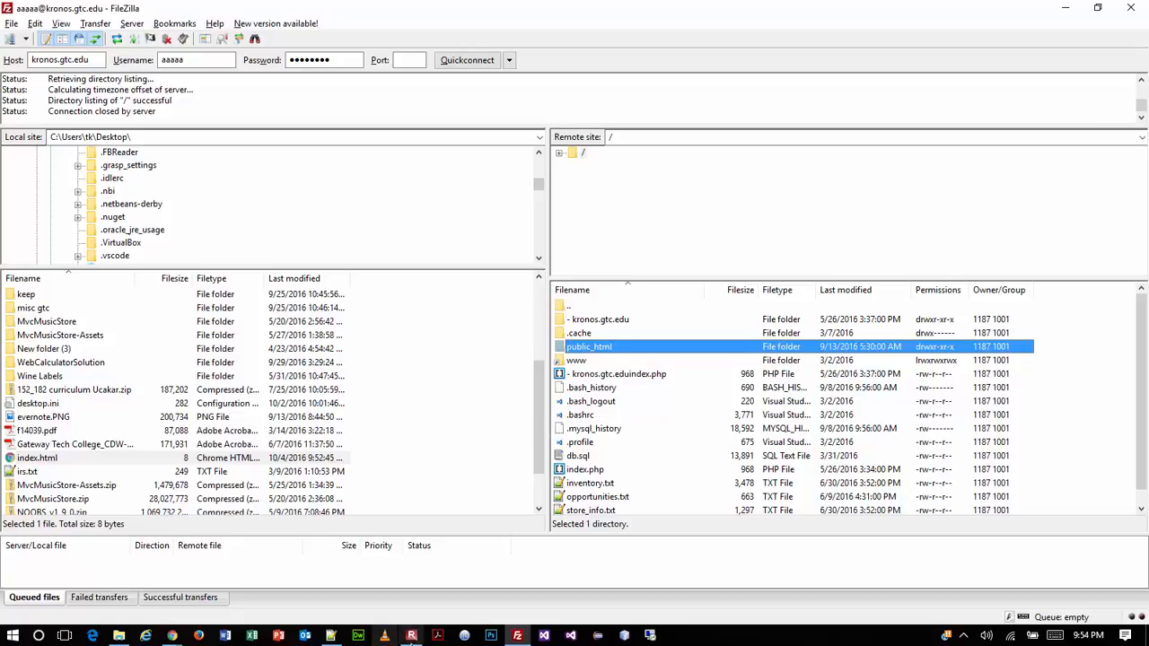
mouse_move(418, 637)
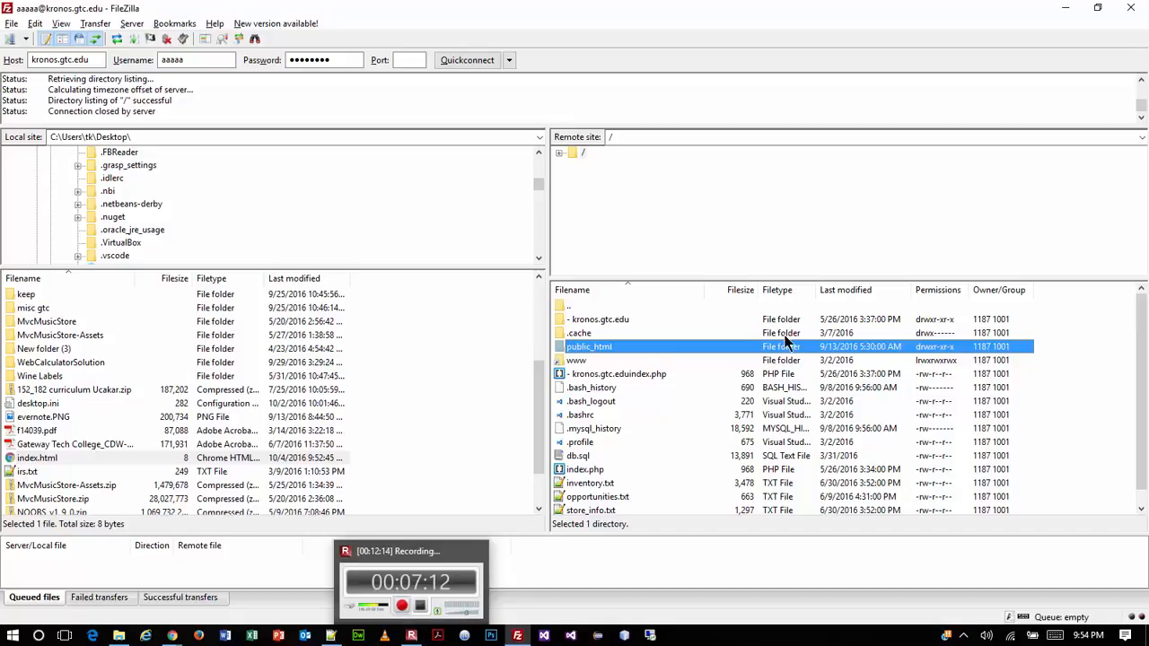
double_click(597, 349)
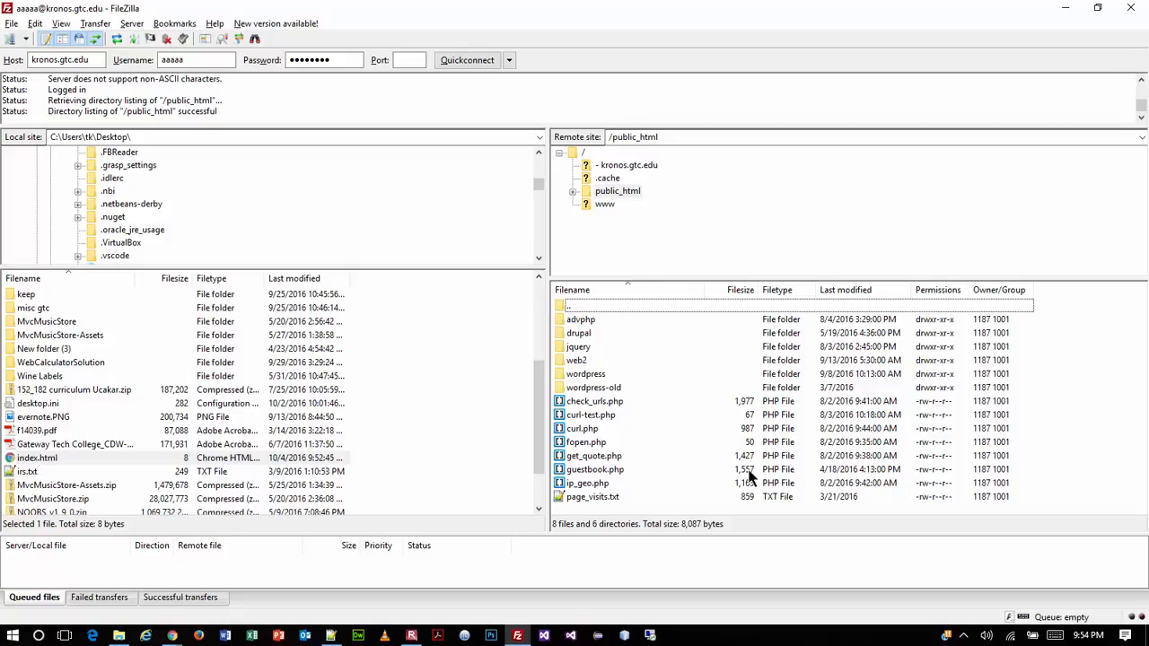
click(22, 461)
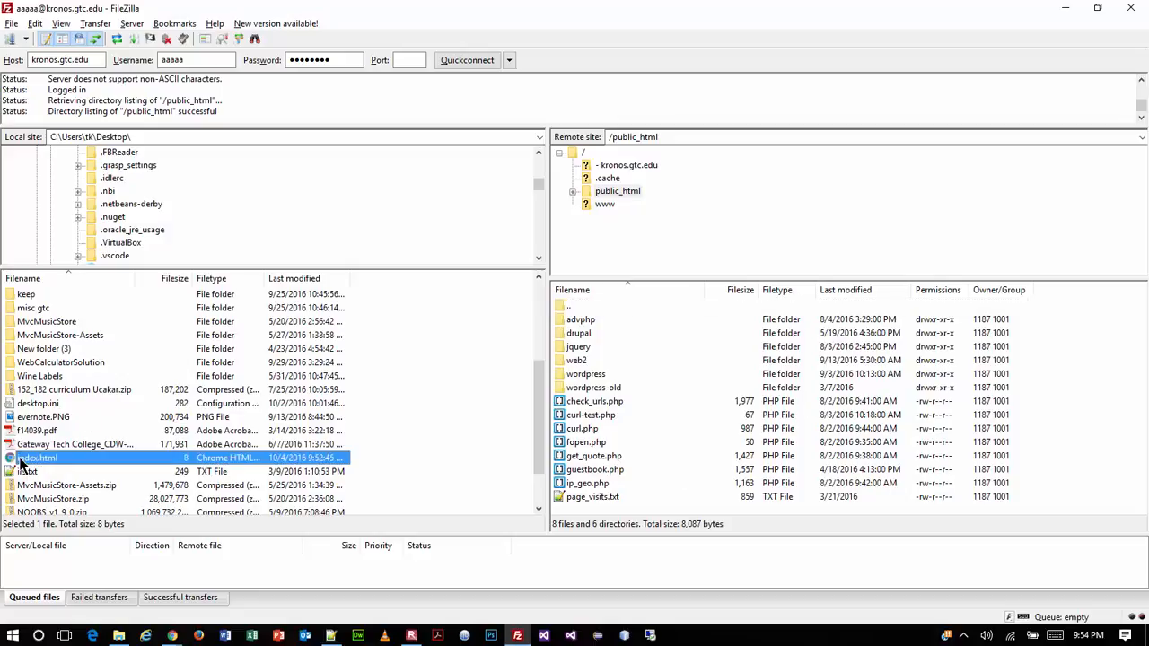
drag(22, 462, 669, 484)
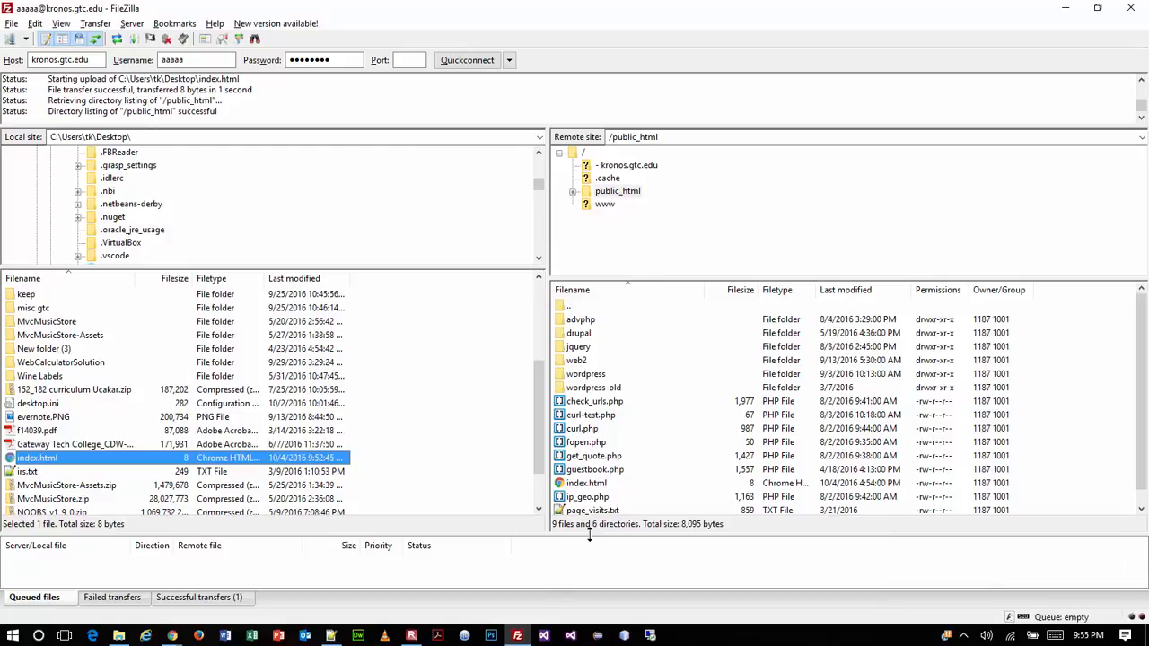
Check the uploaded index.html in the remote file list and highlight its file transfer message in the status log.
scroll(628, 438, down, 1)
click(585, 469)
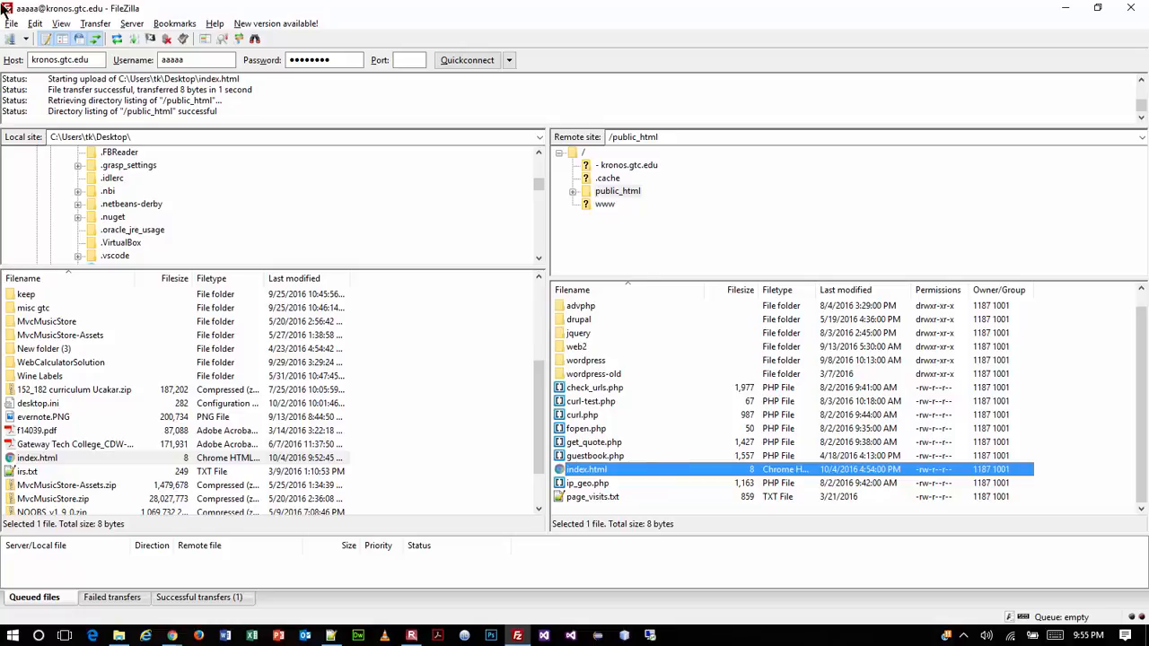
scroll(199, 120, up, 2)
scroll(200, 120, down, 2)
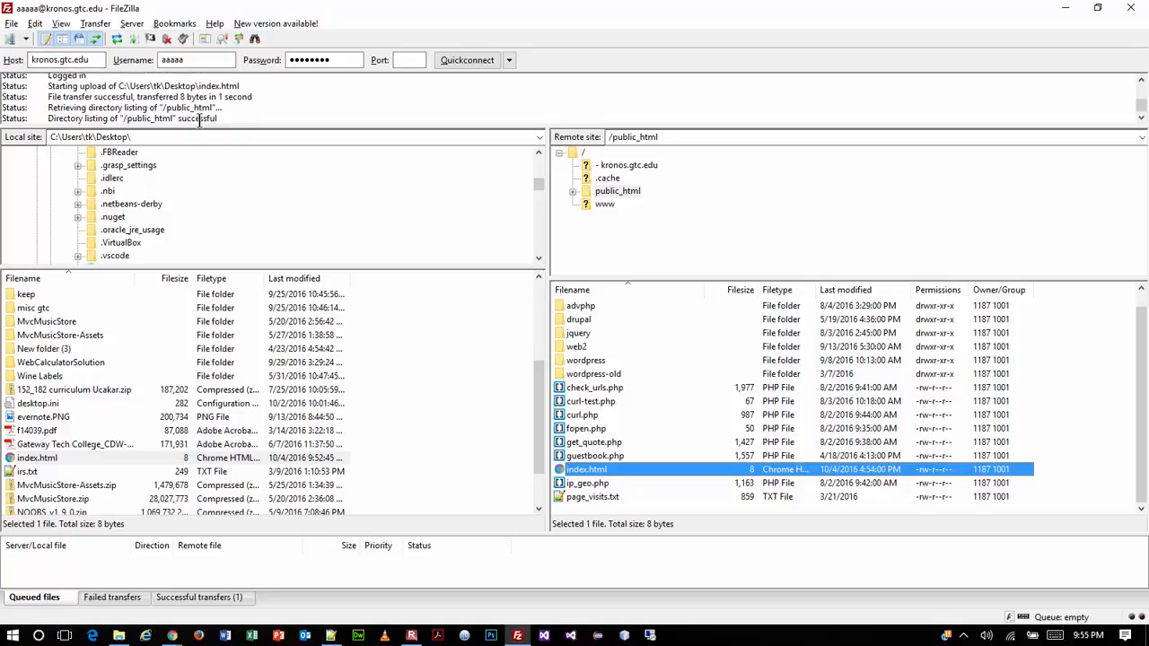
drag(47, 97, 266, 101)
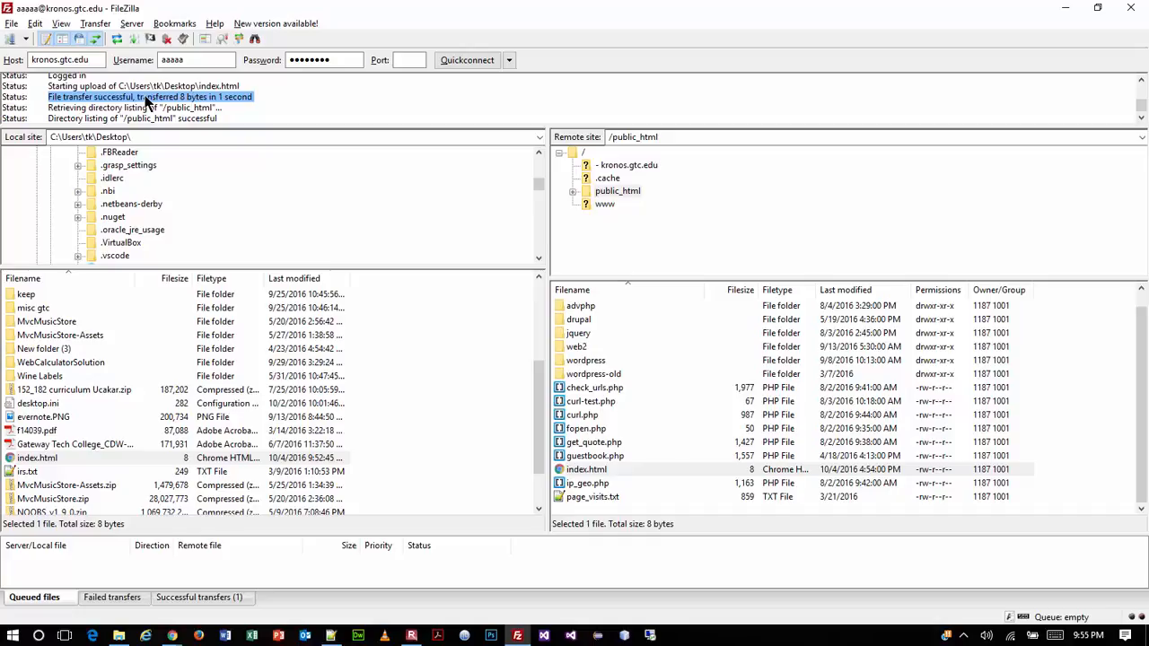
Refresh the remote public_html listing and return to index.html in Notepad++.
right_click(678, 428)
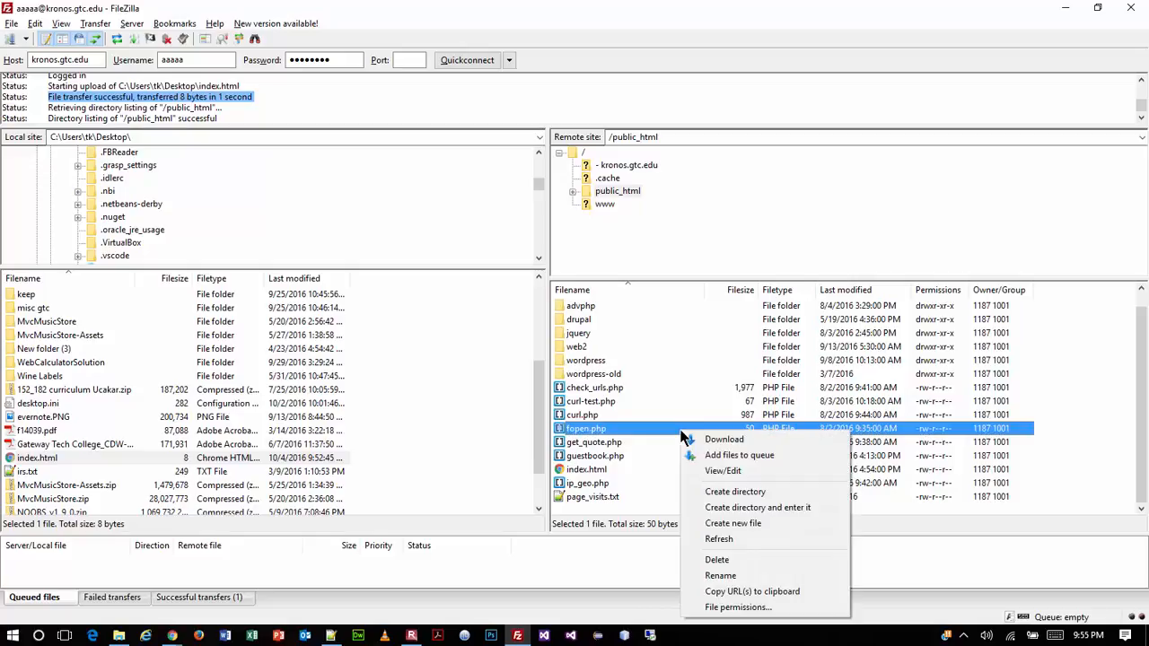
click(770, 540)
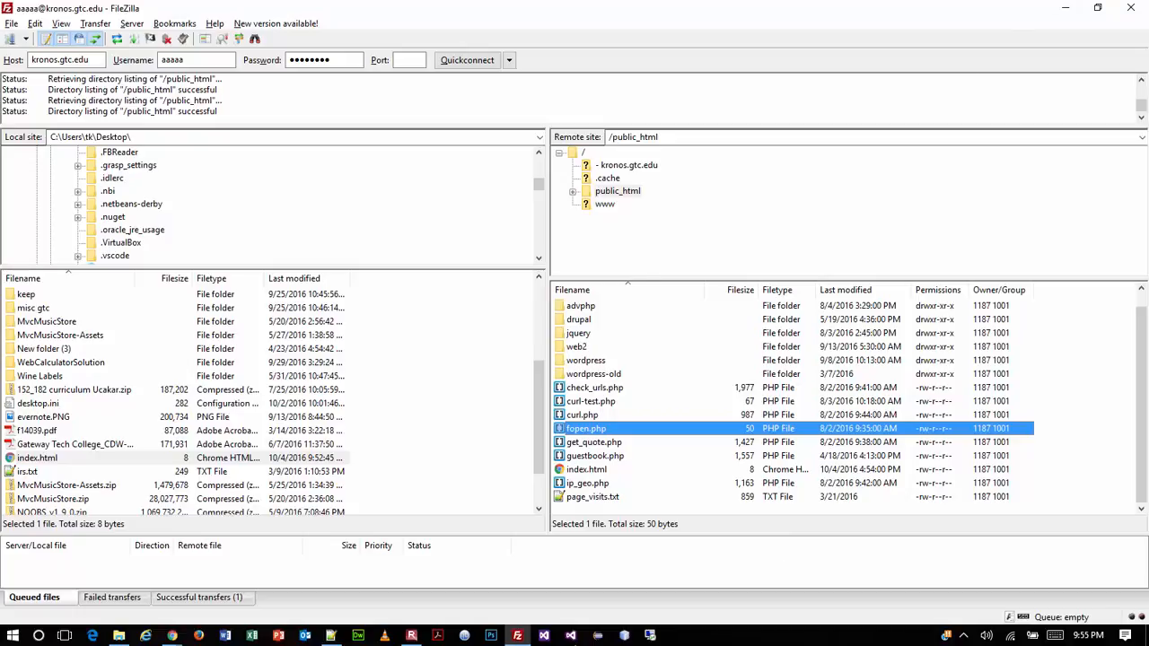
double_click(589, 470)
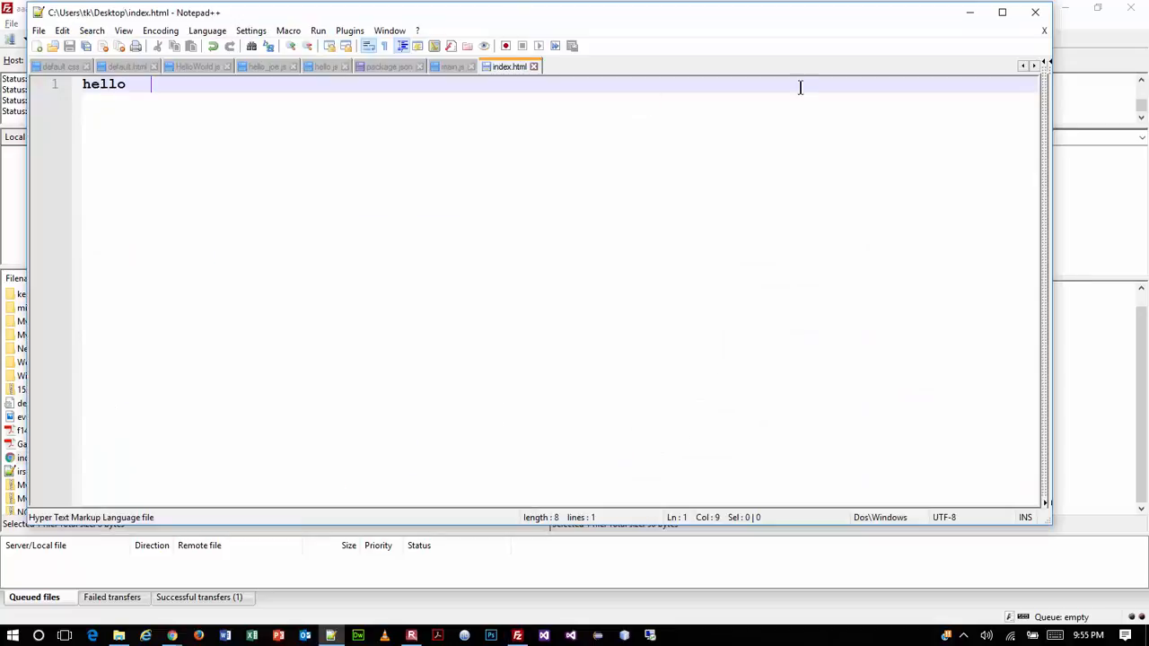
Switch to the Google Hangouts window in Chrome and eject the presenter's duplicate participant from the call.
click(169, 639)
click(516, 540)
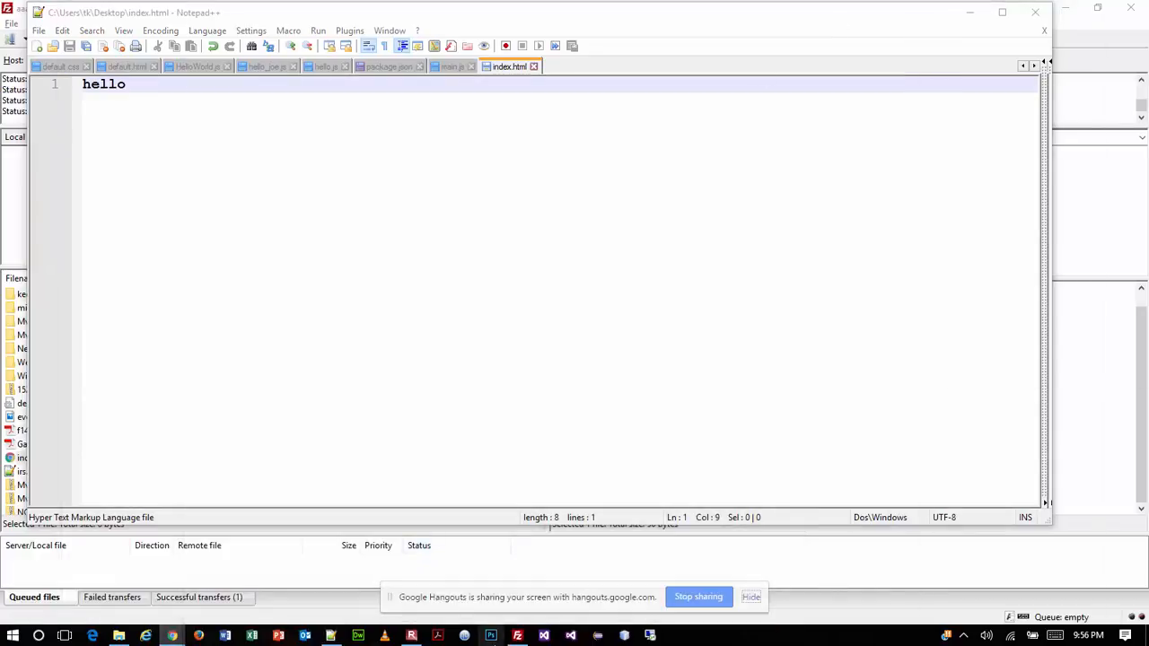
mouse_move(171, 635)
mouse_move(62, 583)
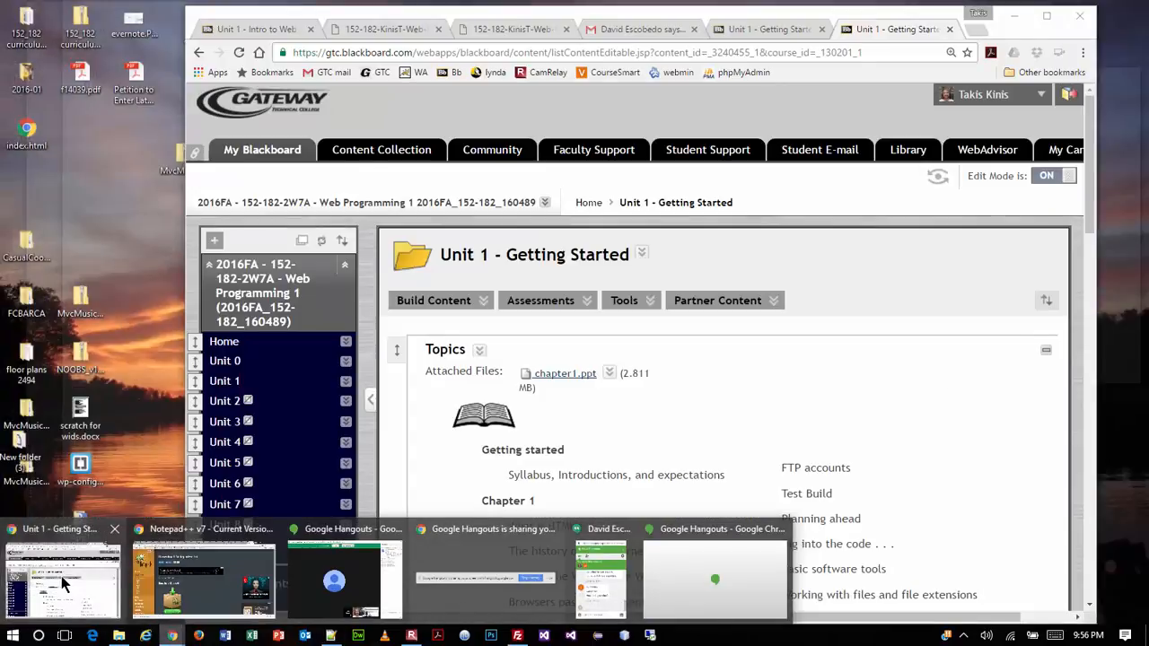
click(202, 558)
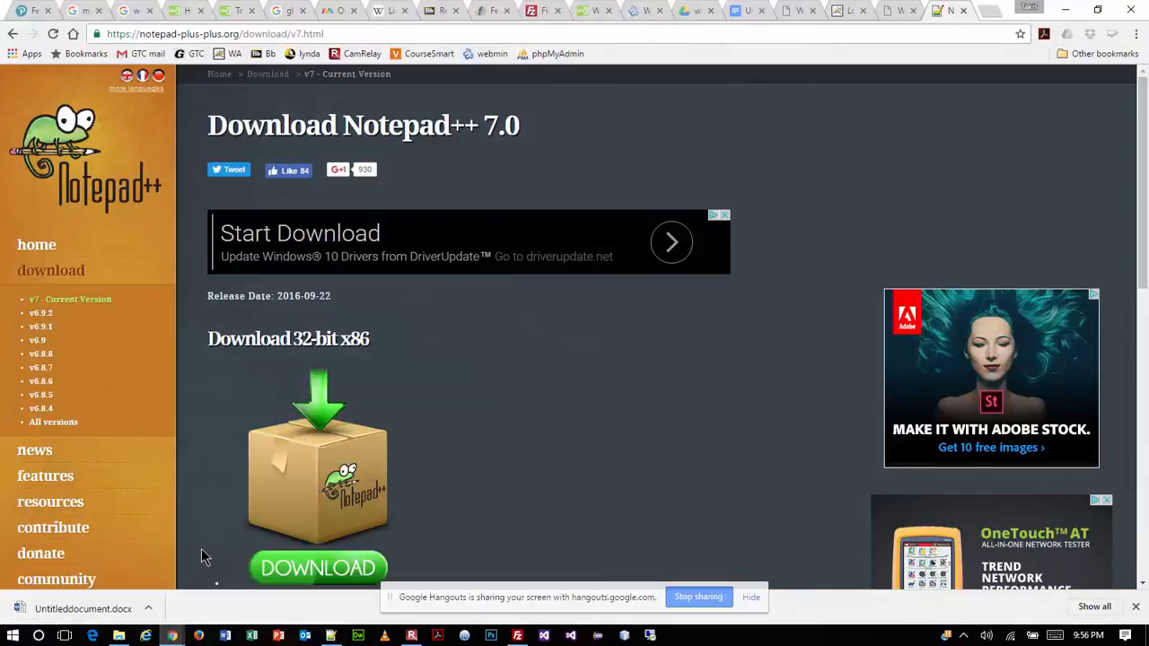
mouse_move(171, 635)
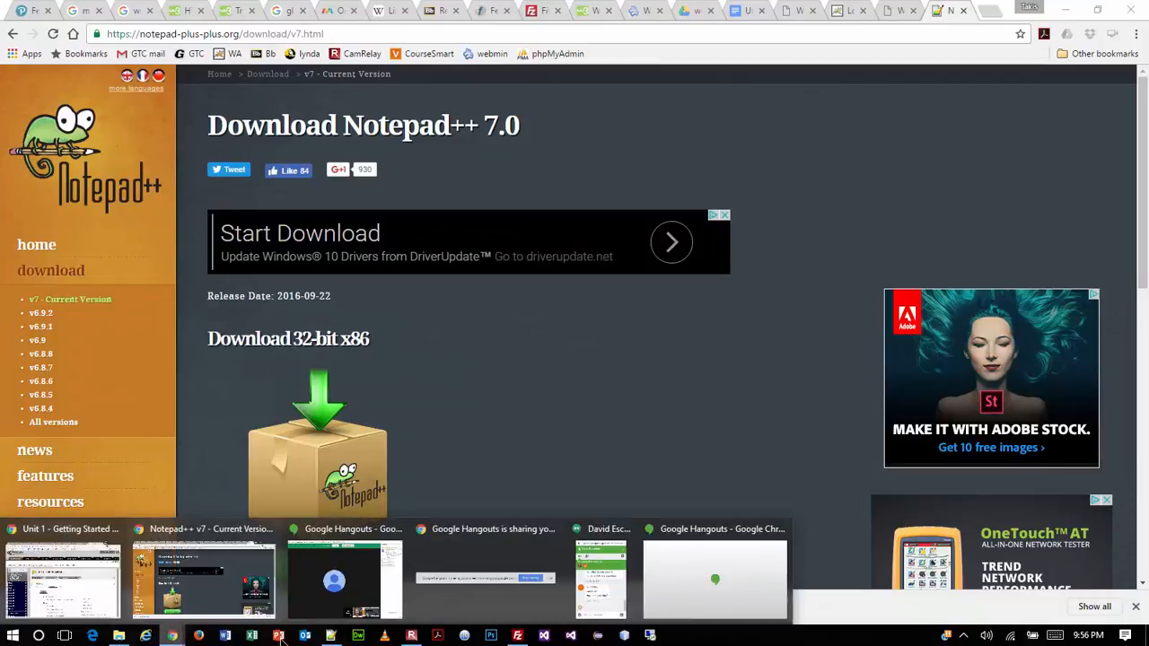
click(325, 608)
click(603, 536)
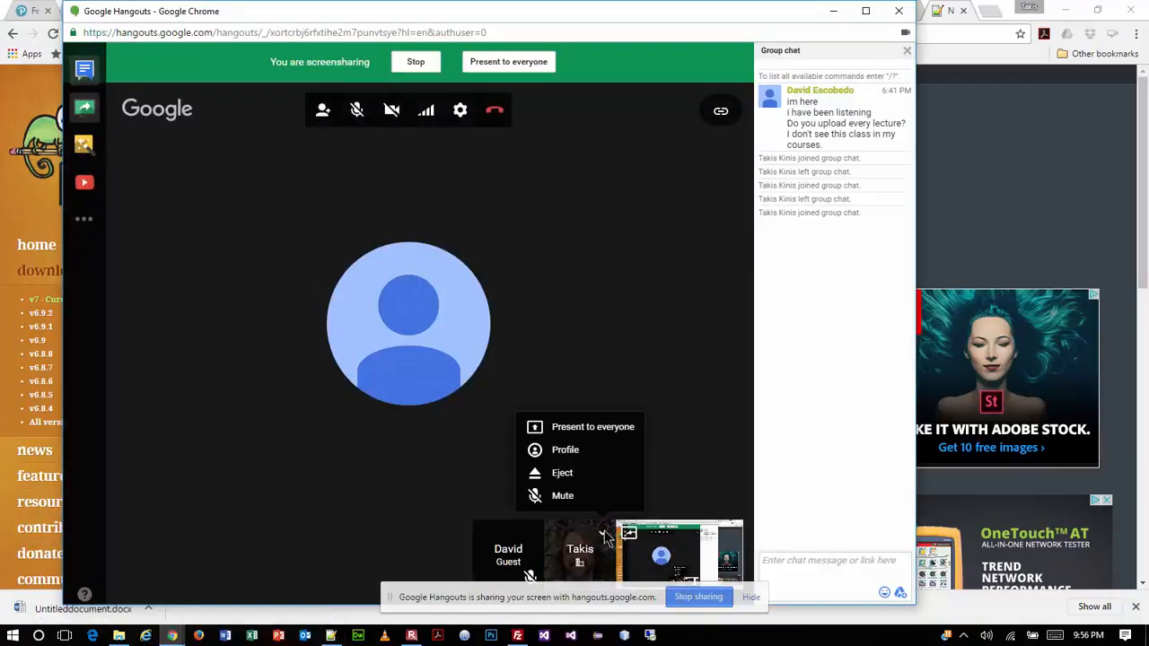
click(562, 474)
click(561, 487)
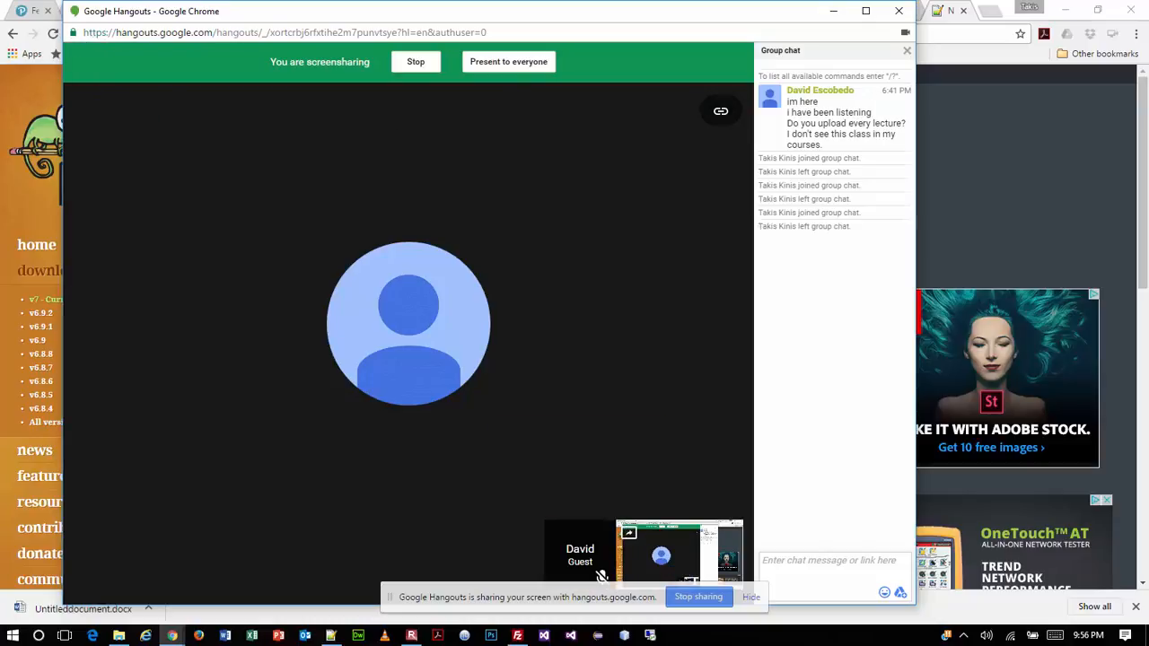
Load kronos.gtc.edu/~aaaaa/ in a new tab of the main Chrome window and highlight the ~aaaaa/ part of the address.
click(935, 59)
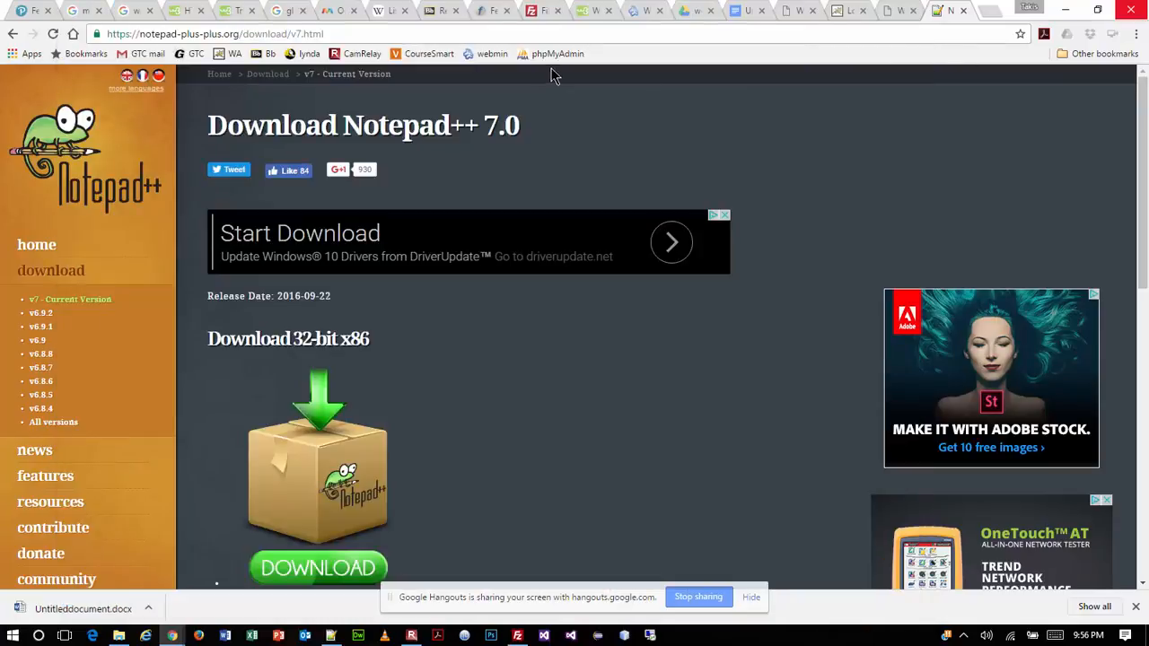
click(987, 11)
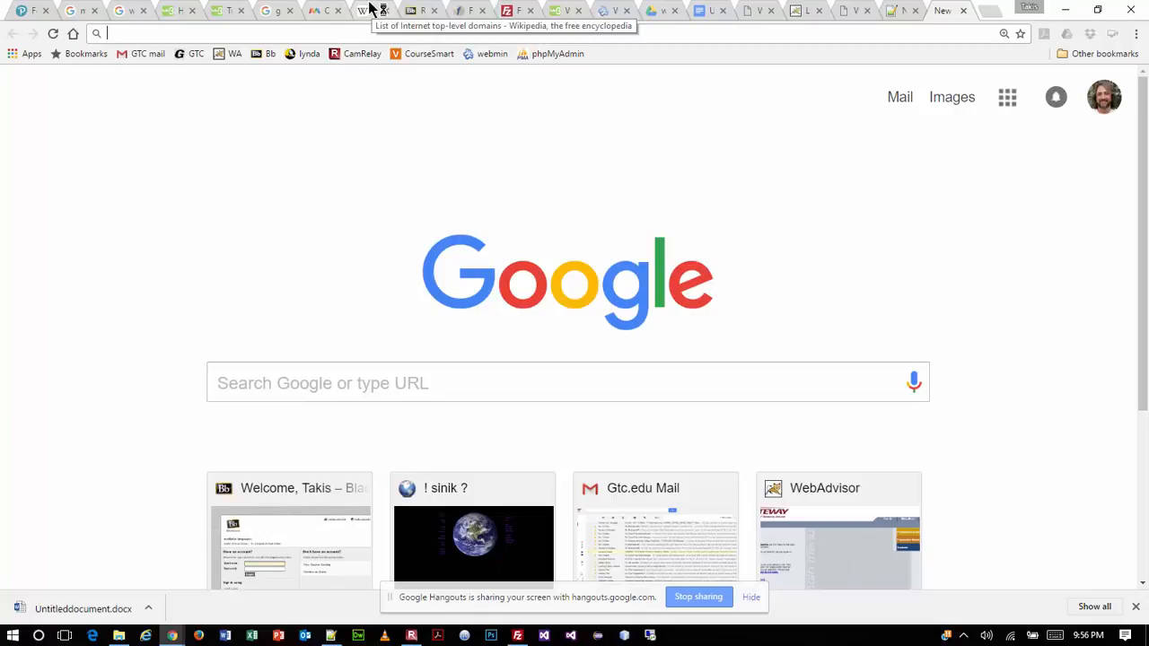
text(kronos)
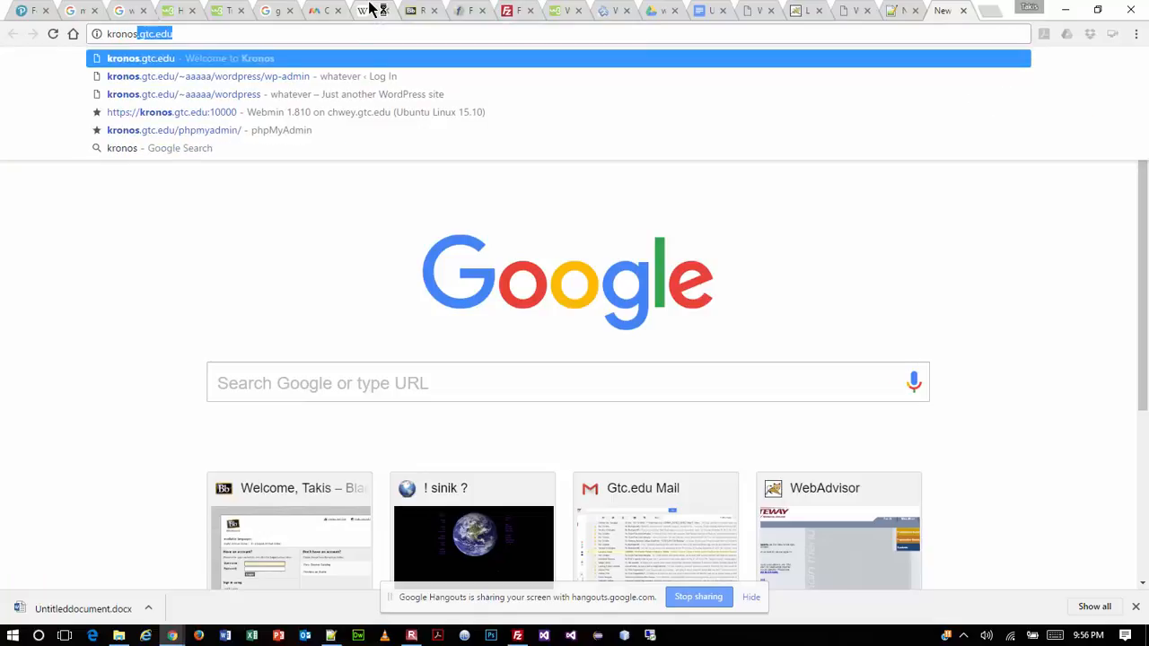
key(Right)
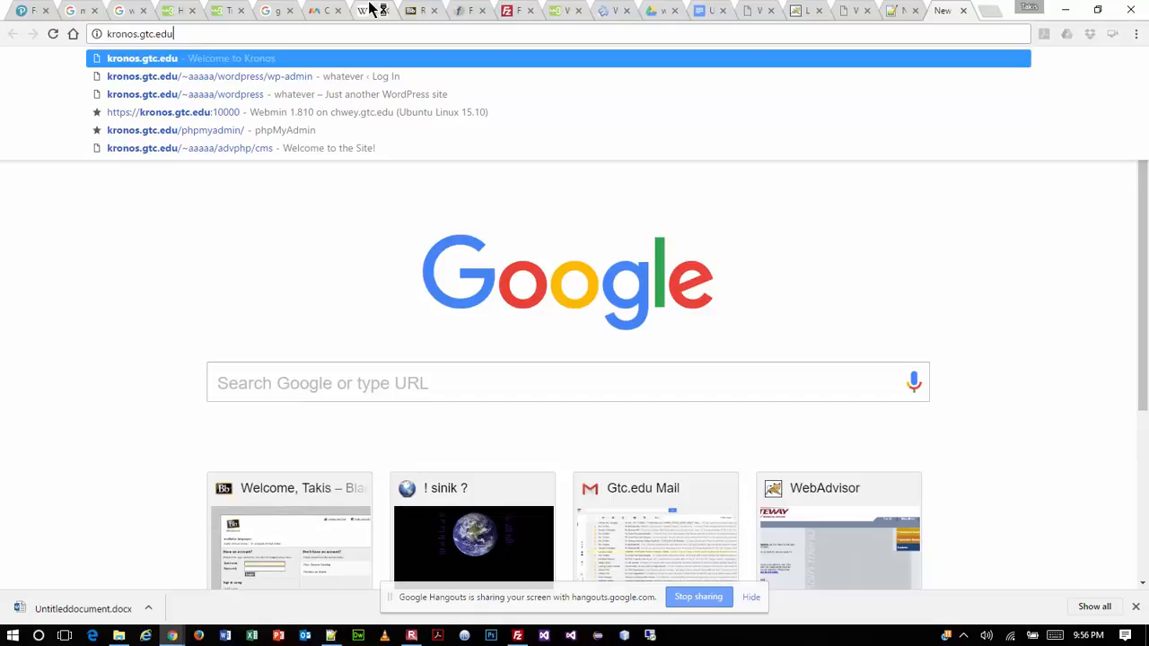
text(/)
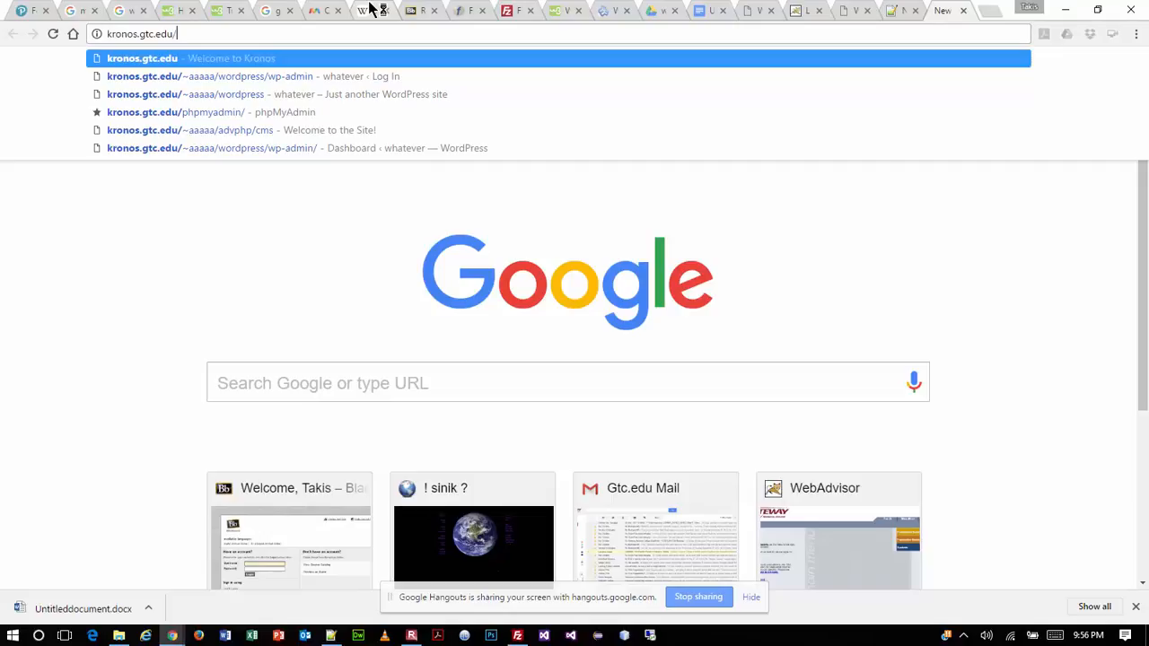
text(~)
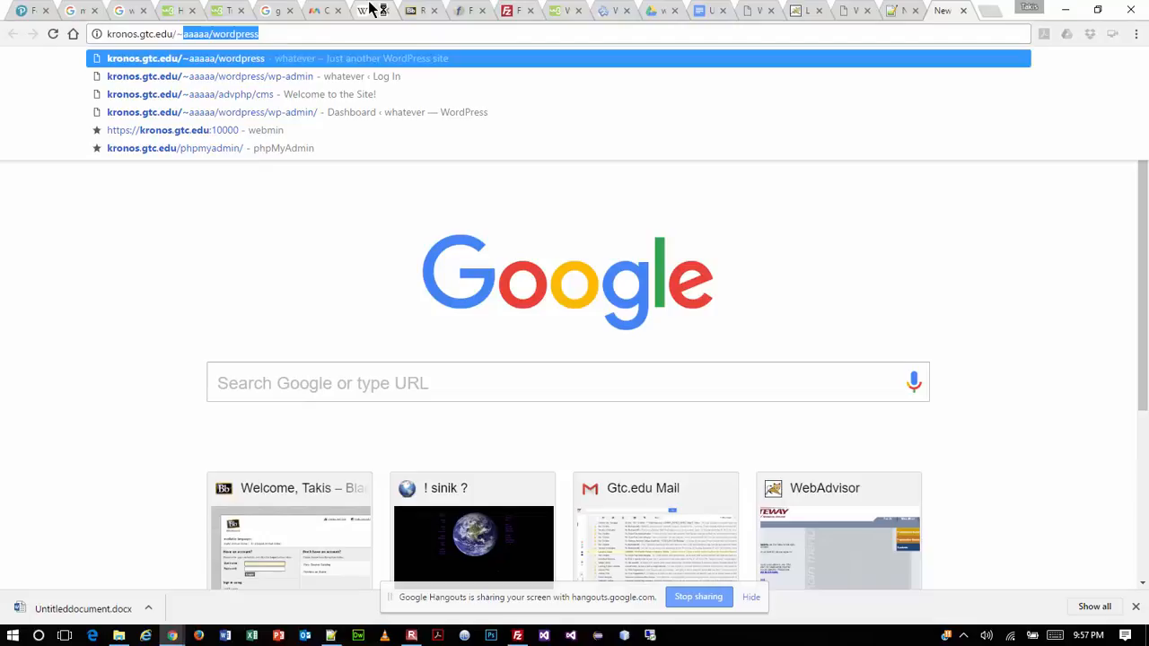
text(aaaaa)
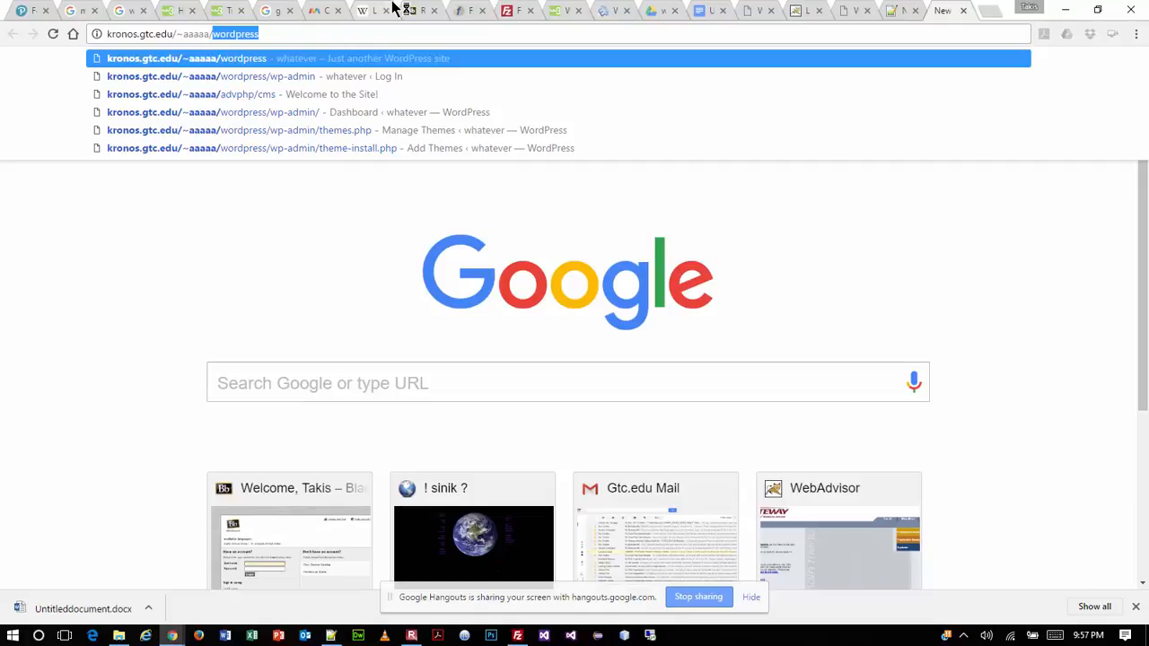
text(/)
key(Delete)
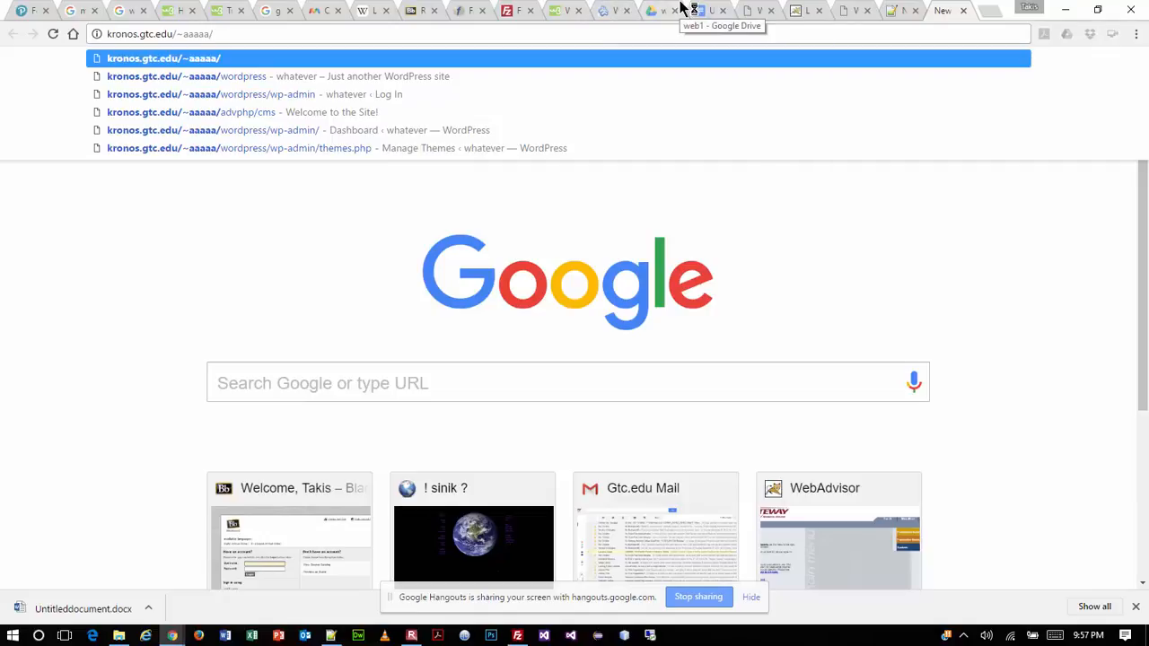
key(Return)
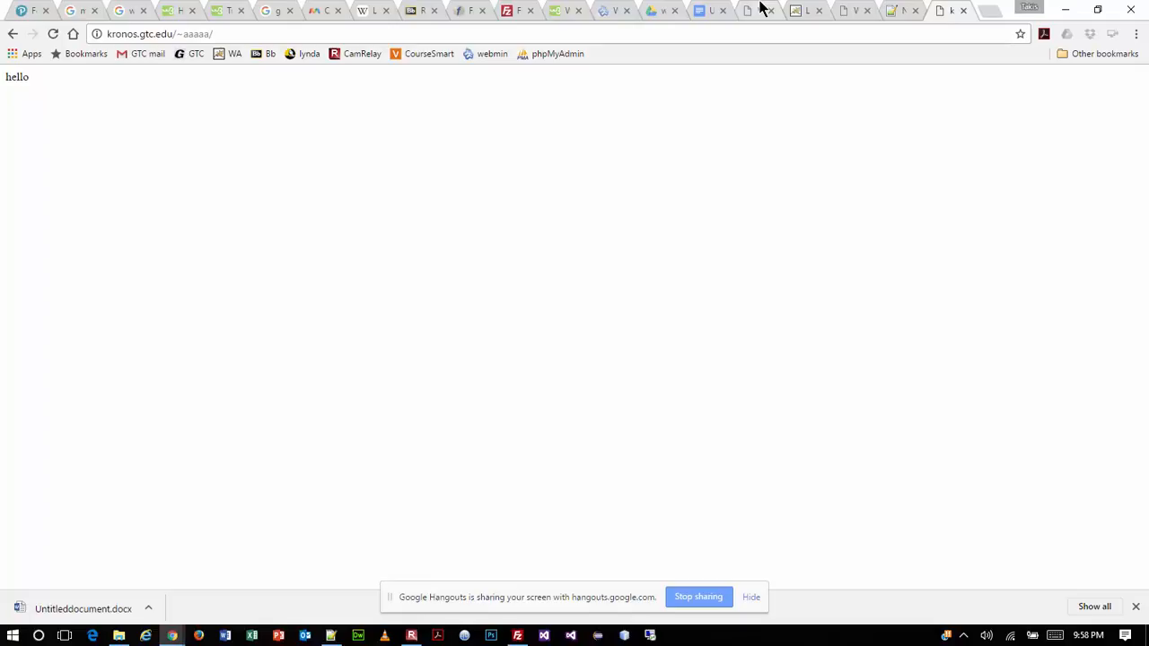
click(241, 31)
drag(241, 32, 176, 38)
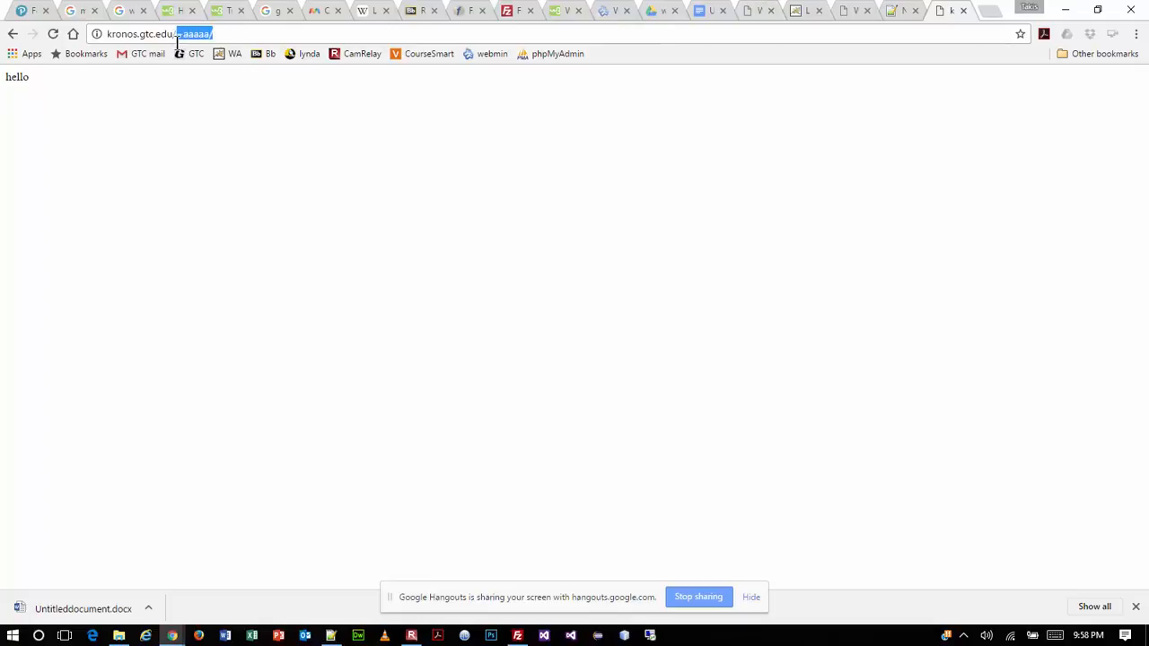